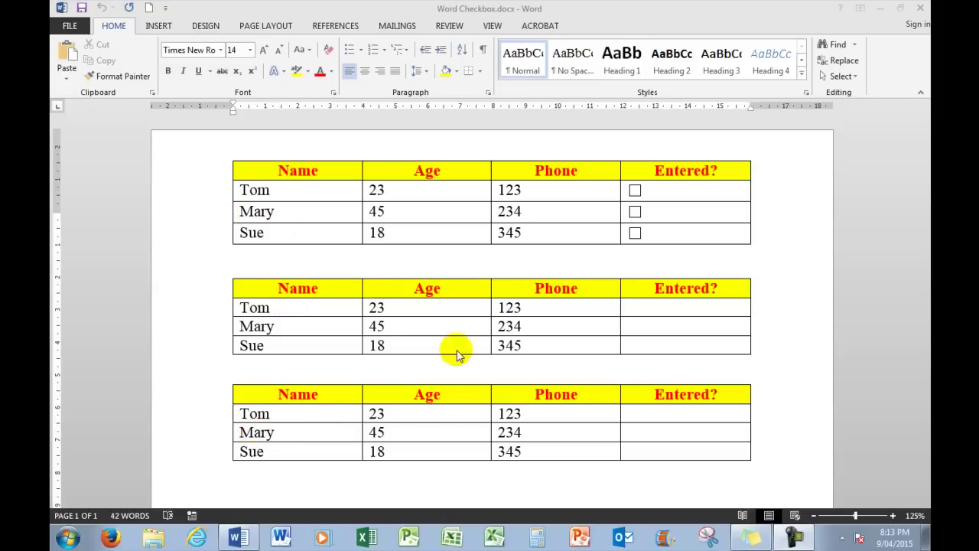
- Tick and then clear Tom's, Mary's and Sue's Entered? checkboxes in the first table
left_click(634, 191)
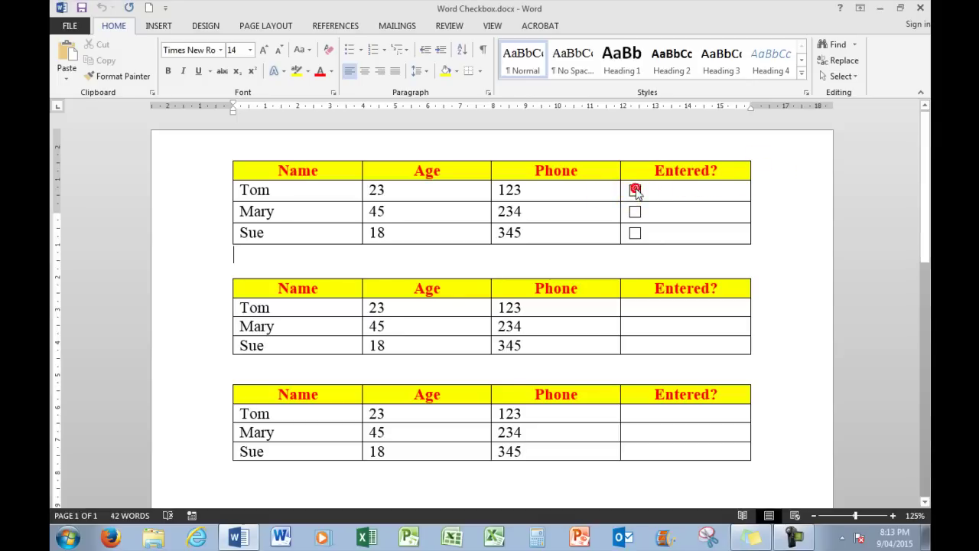
left_click(635, 192)
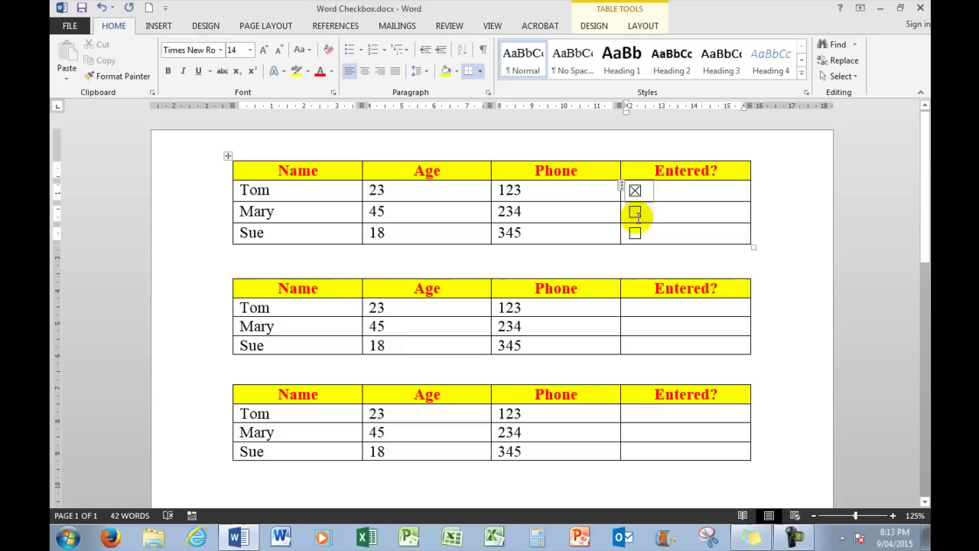
left_click(634, 212)
left_click(635, 212)
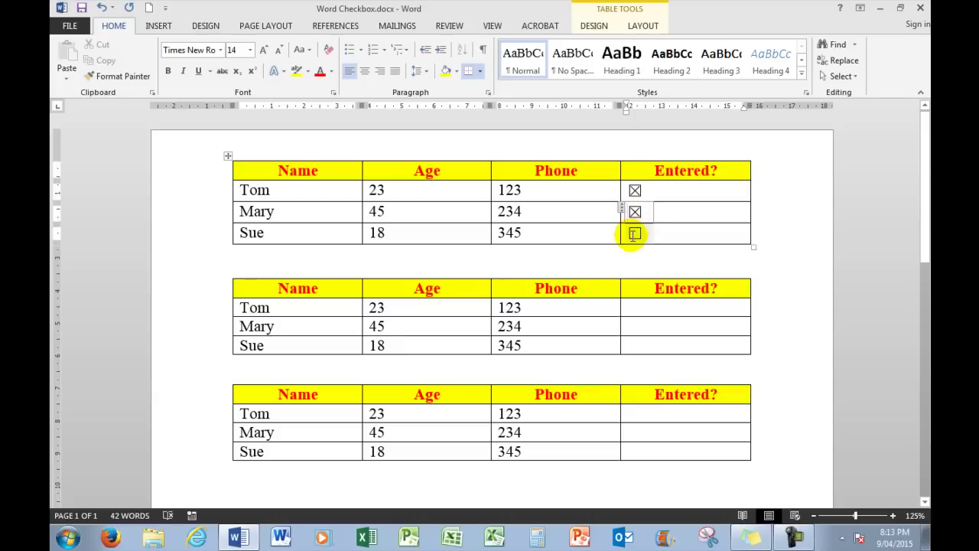
left_click(636, 233)
left_click(636, 232)
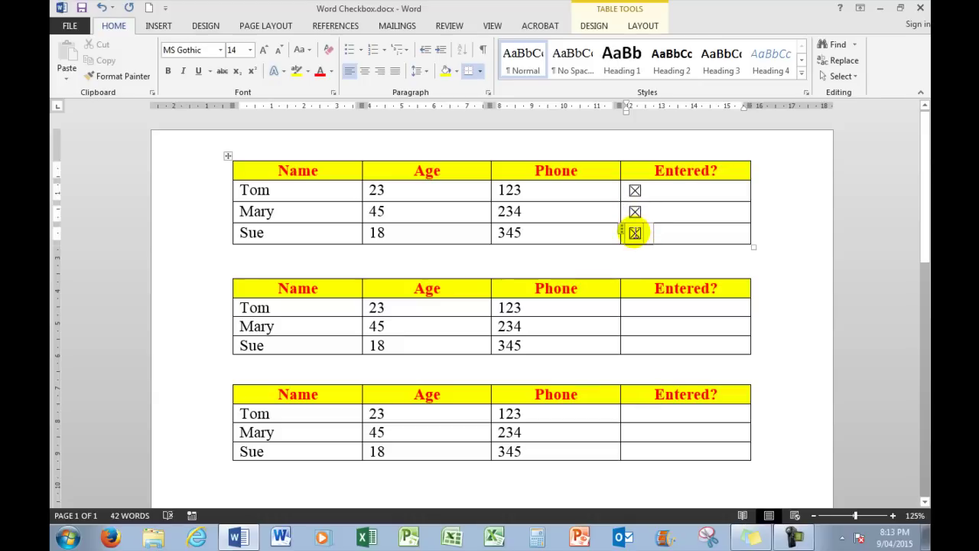
left_click(634, 232)
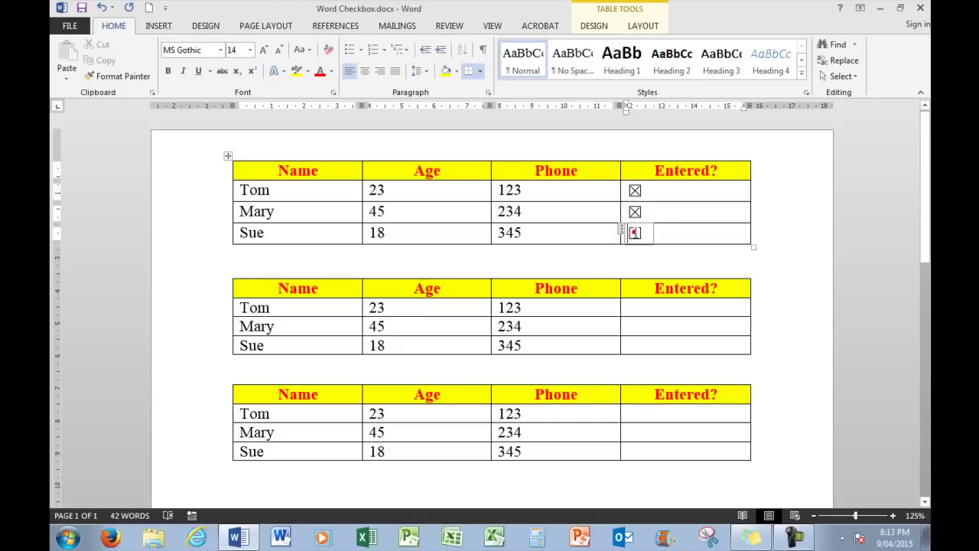
left_click(635, 211)
left_click(635, 190)
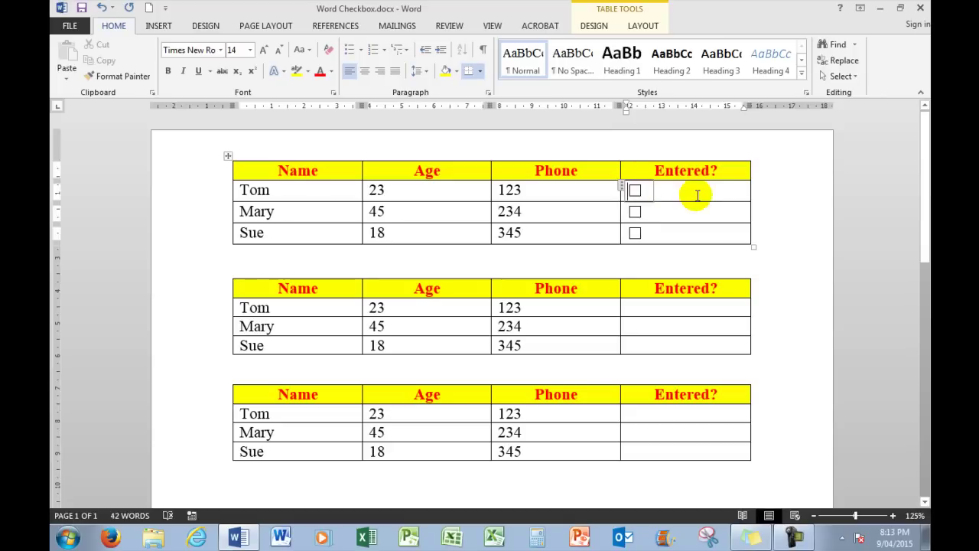
left_click(699, 193)
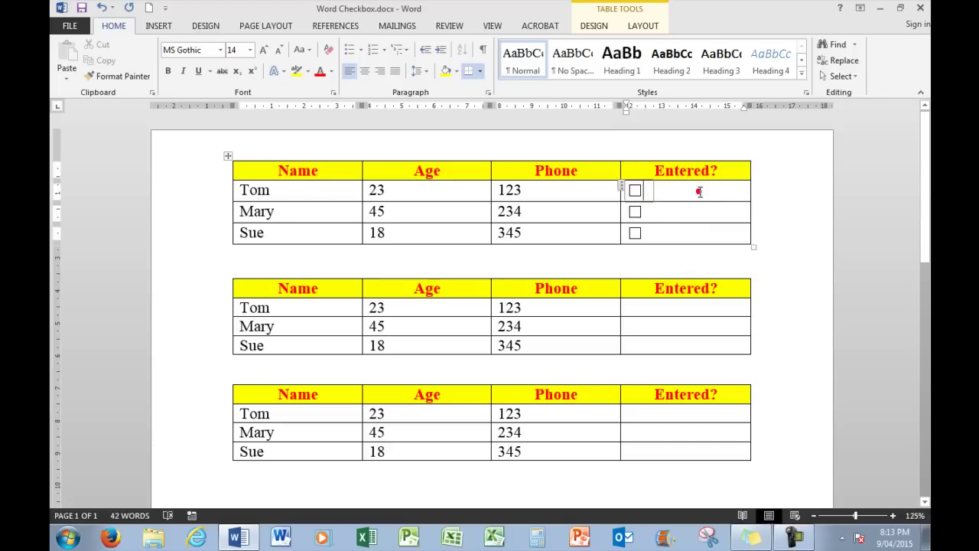
left_click(558, 191)
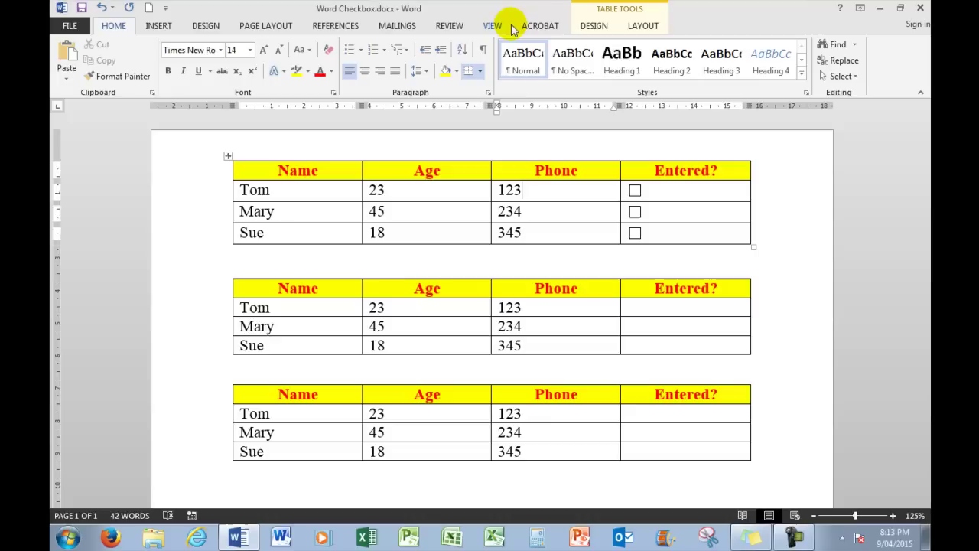
- Enable the Developer tab through Customize the Ribbon and switch to it
left_click(124, 9)
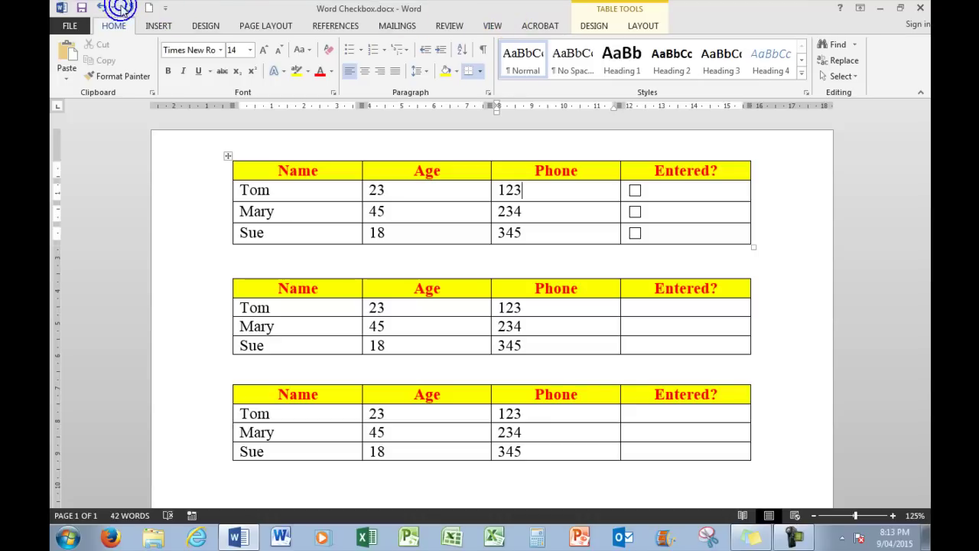
right_click(125, 9)
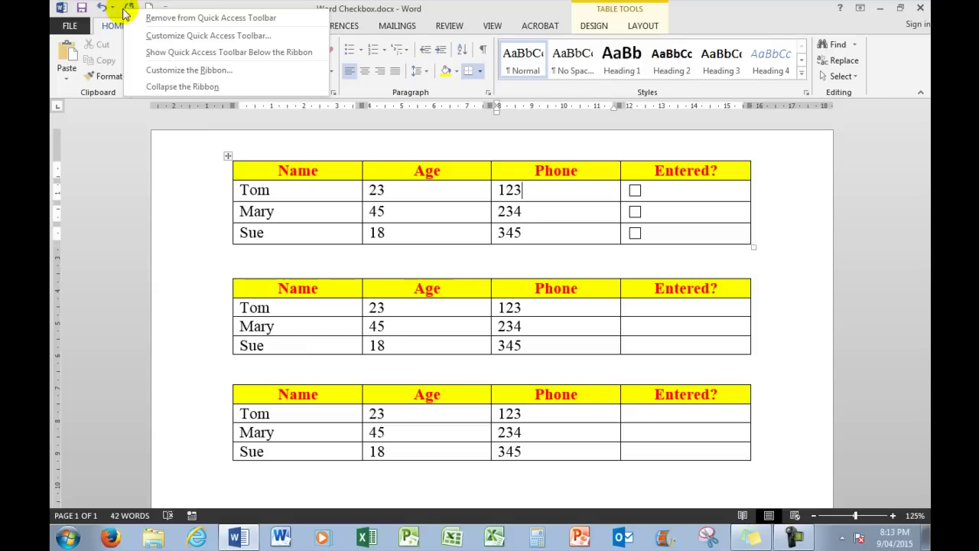
left_click(190, 73)
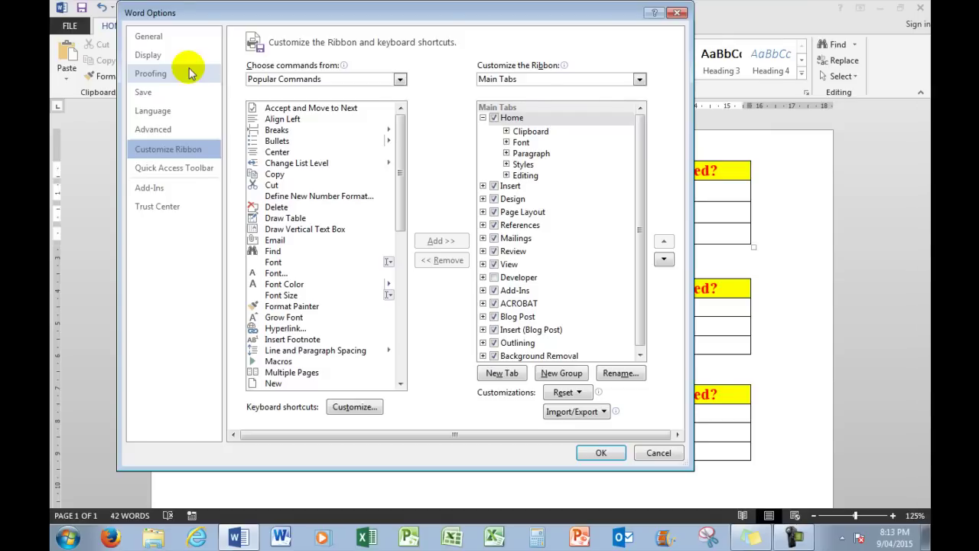
left_click(494, 278)
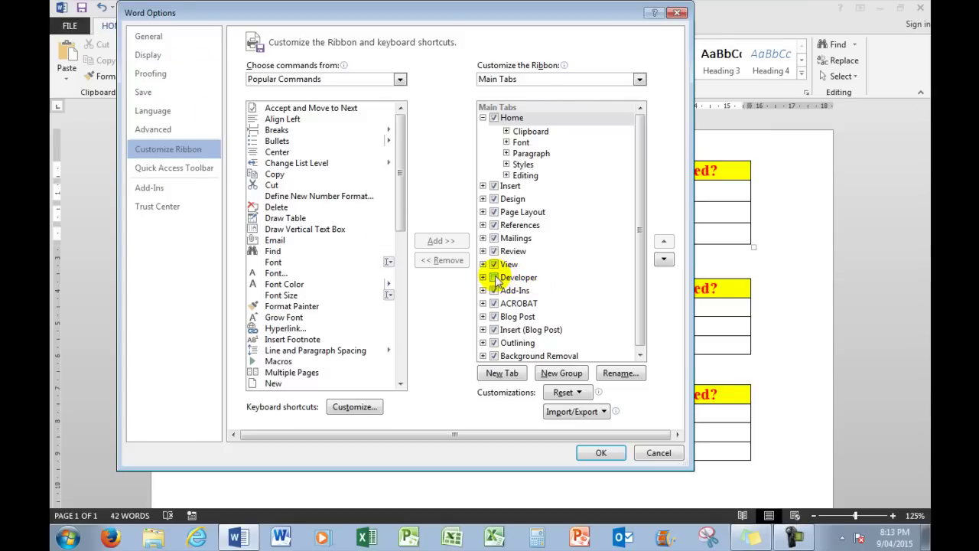
left_click(494, 278)
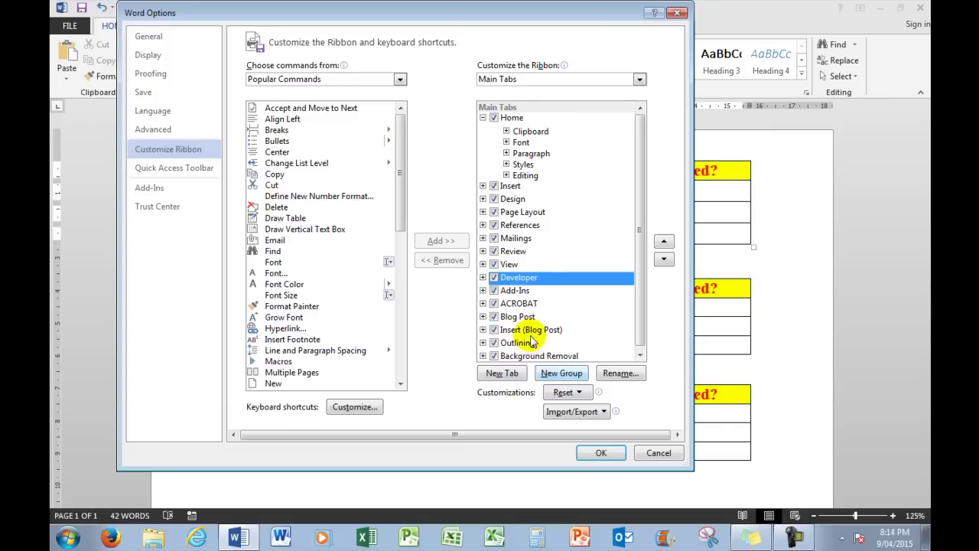
left_click(600, 452)
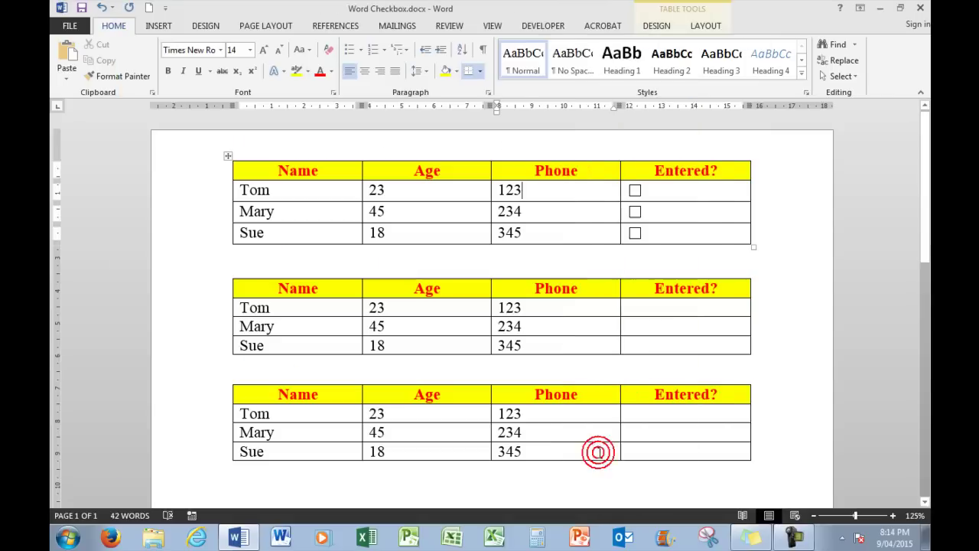
left_click(542, 26)
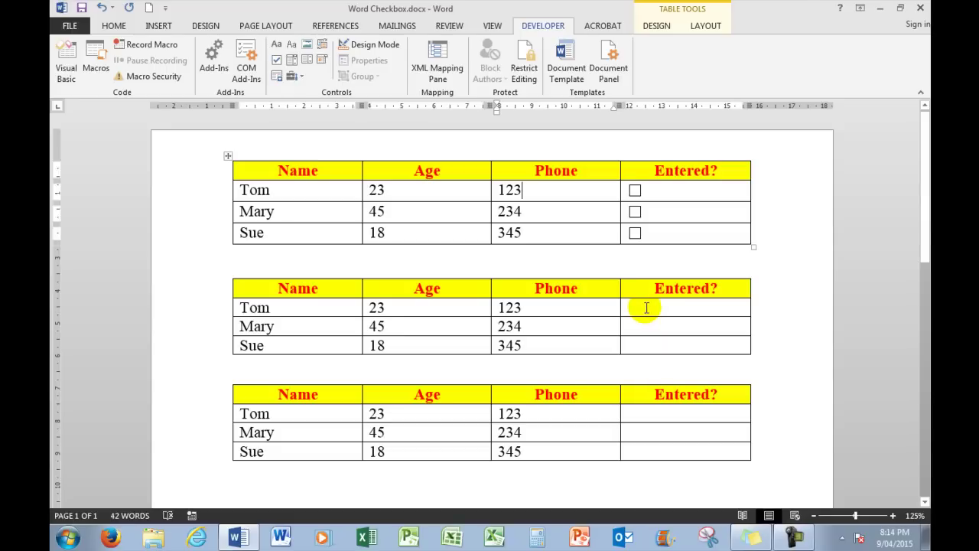
- Insert checkbox content controls into Tom's, Mary's and Sue's Entered? cells of table 2, testing Tom's
left_click(646, 308)
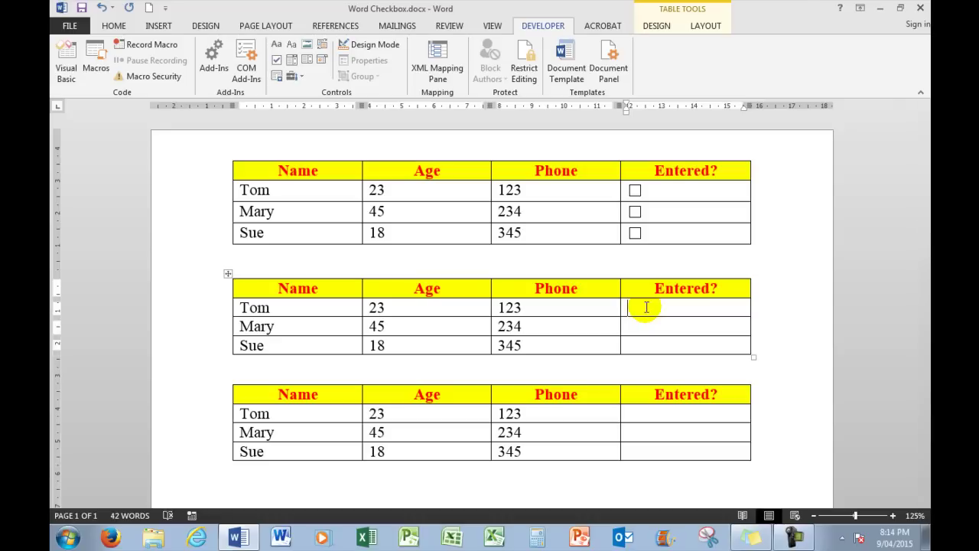
left_click(277, 64)
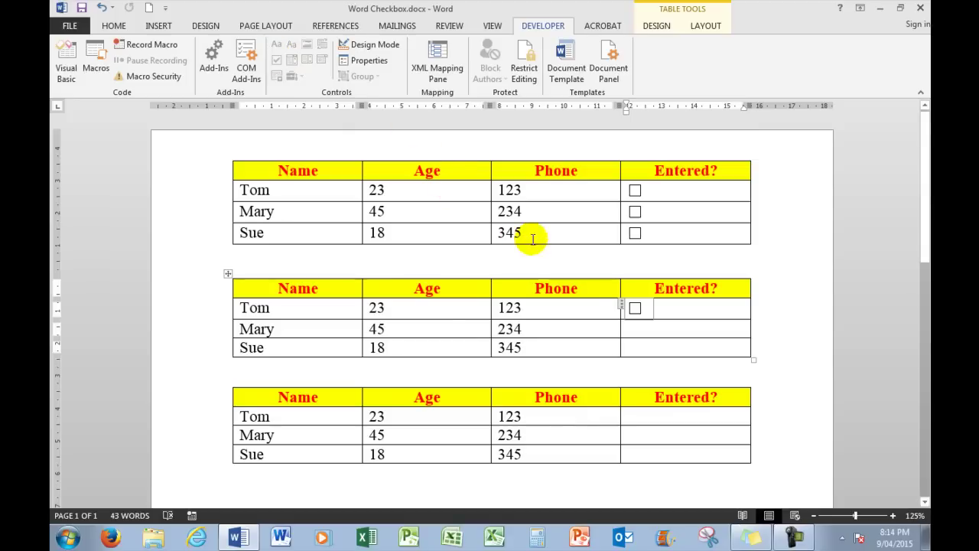
left_click(647, 326)
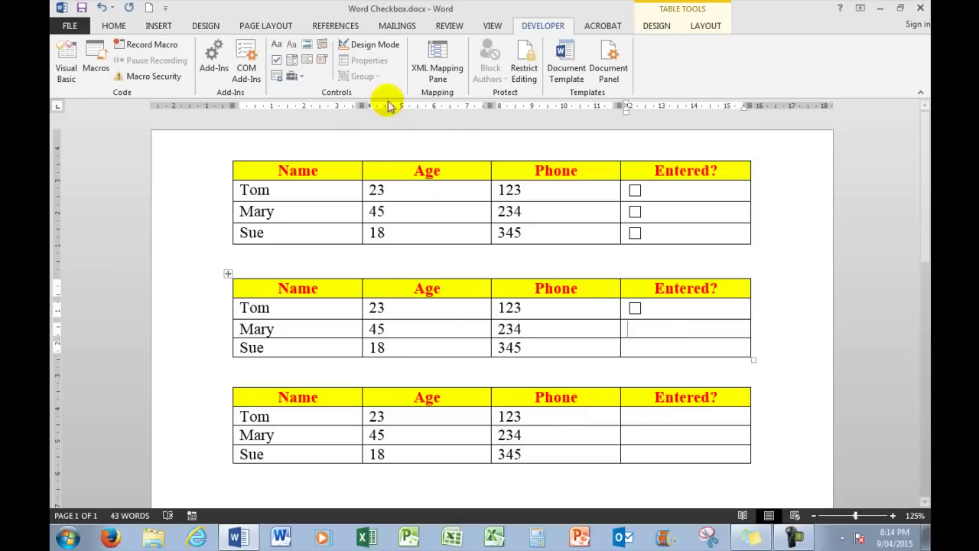
left_click(277, 62)
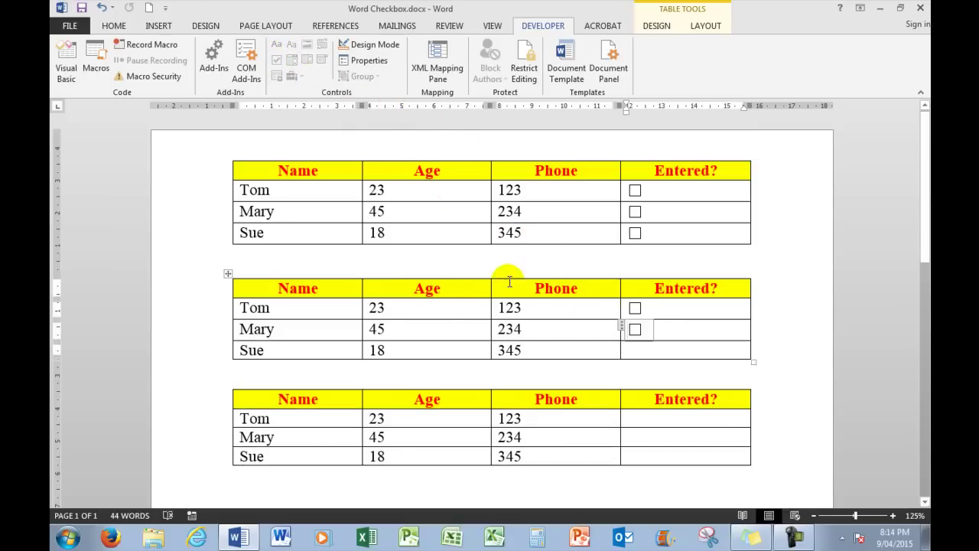
left_click(646, 345)
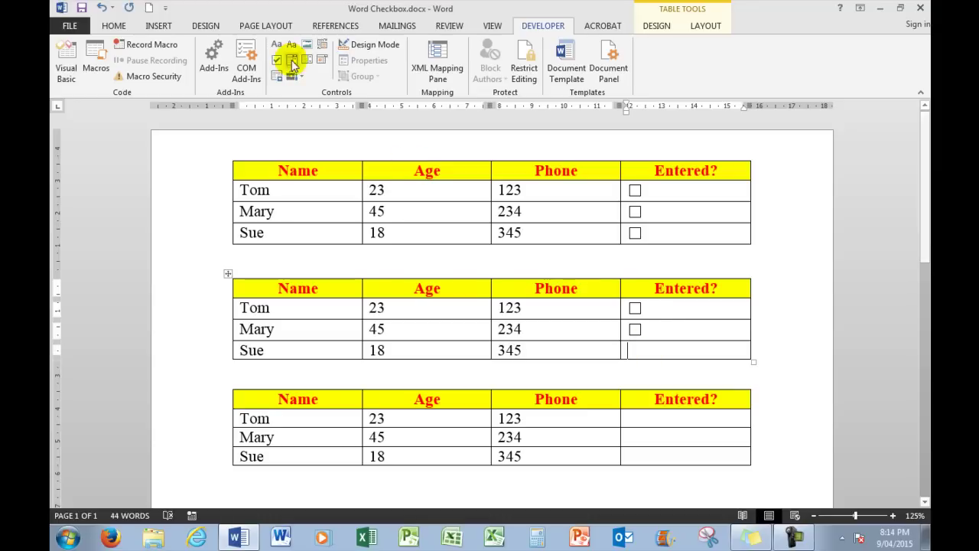
left_click(277, 61)
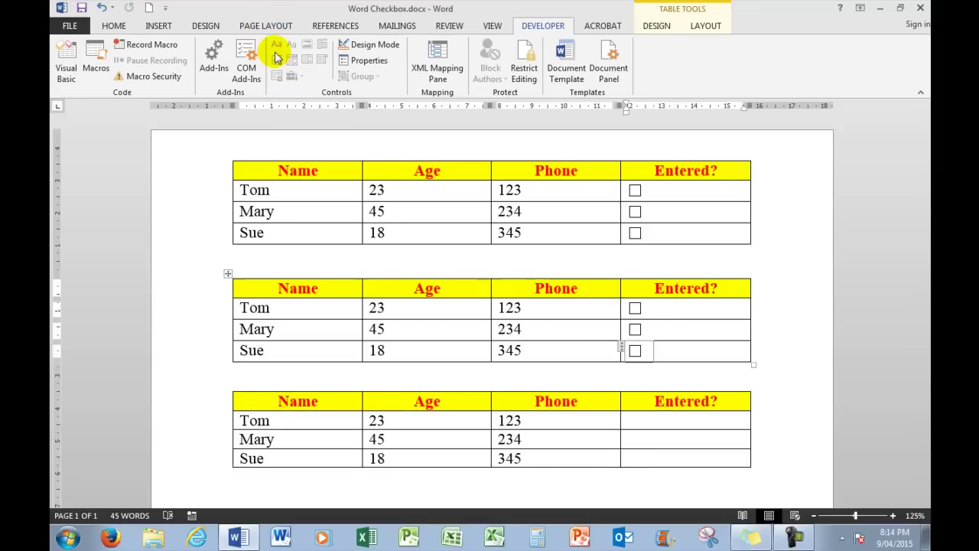
left_click(635, 308)
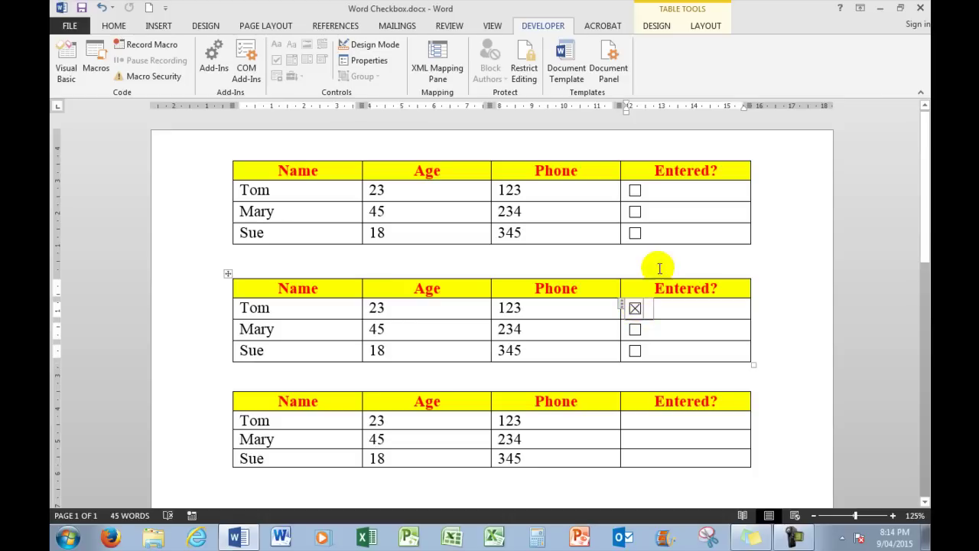
left_click(636, 309)
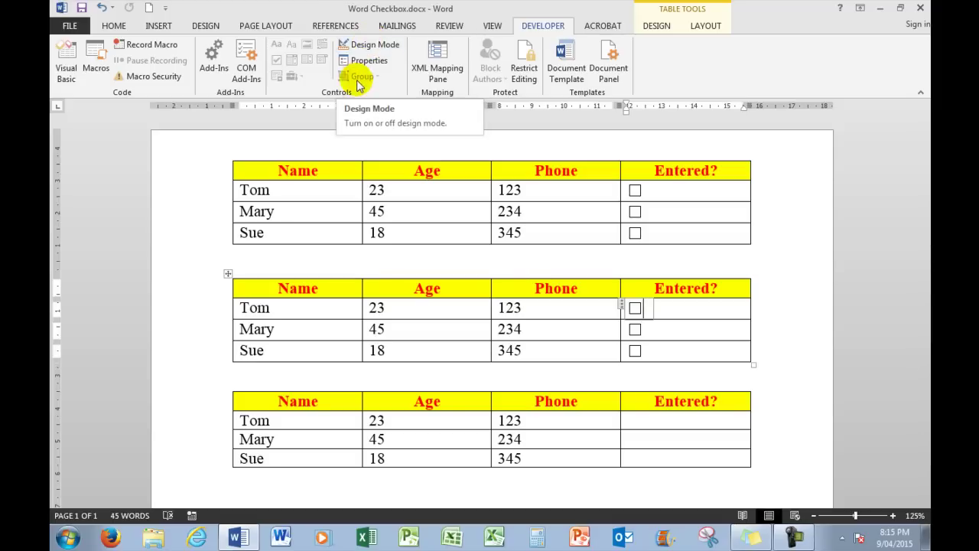
- In Design Mode, set Tom's checked symbol to the Wingdings 2 boxed tick (code 82)
left_click(364, 46)
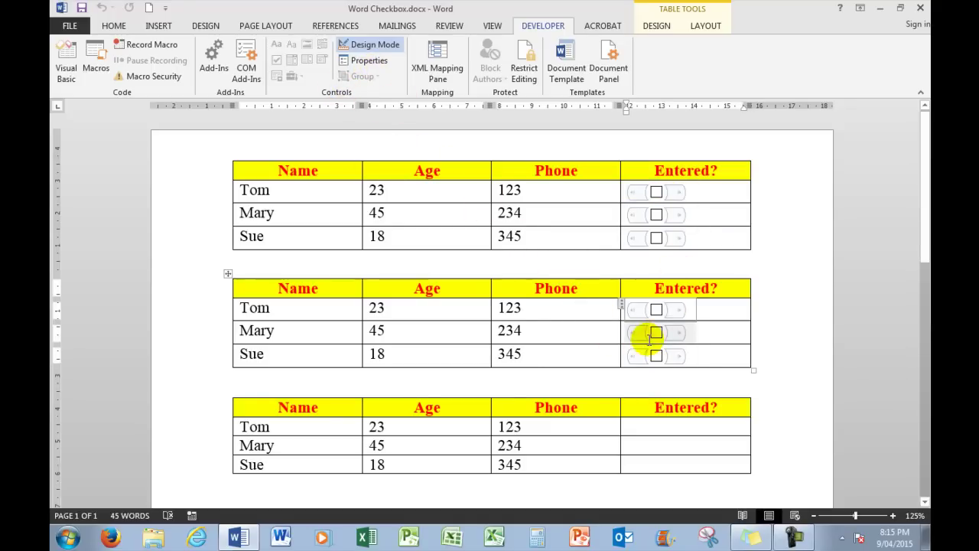
left_click(657, 310)
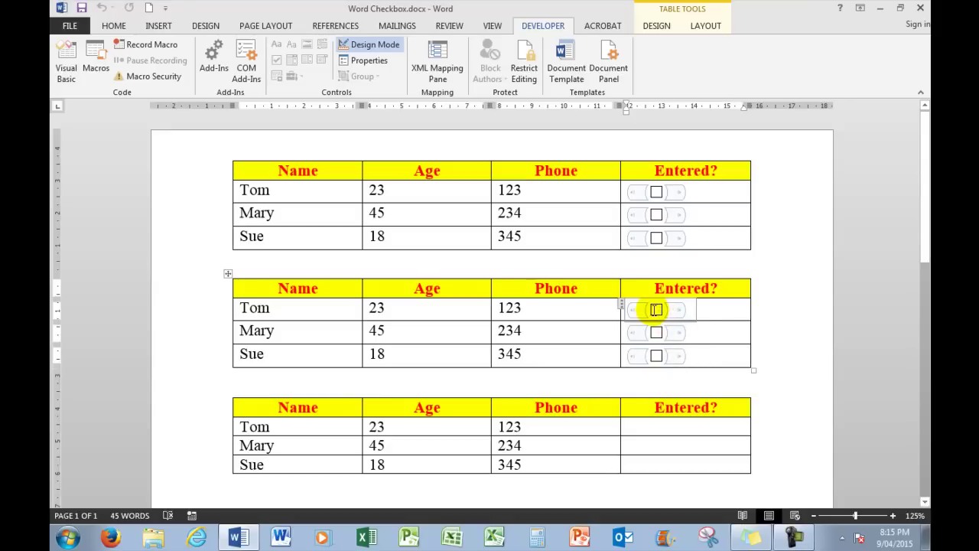
left_click(361, 66)
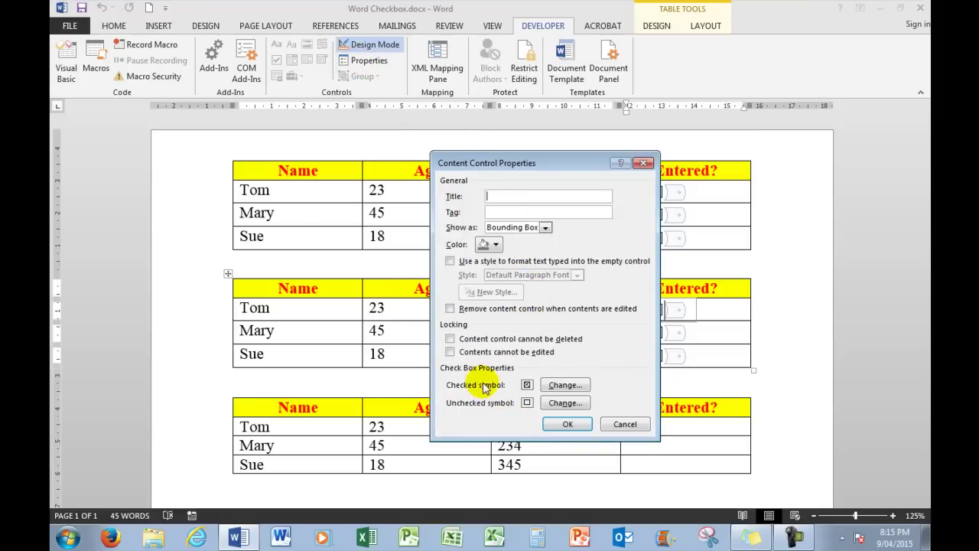
left_click(564, 386)
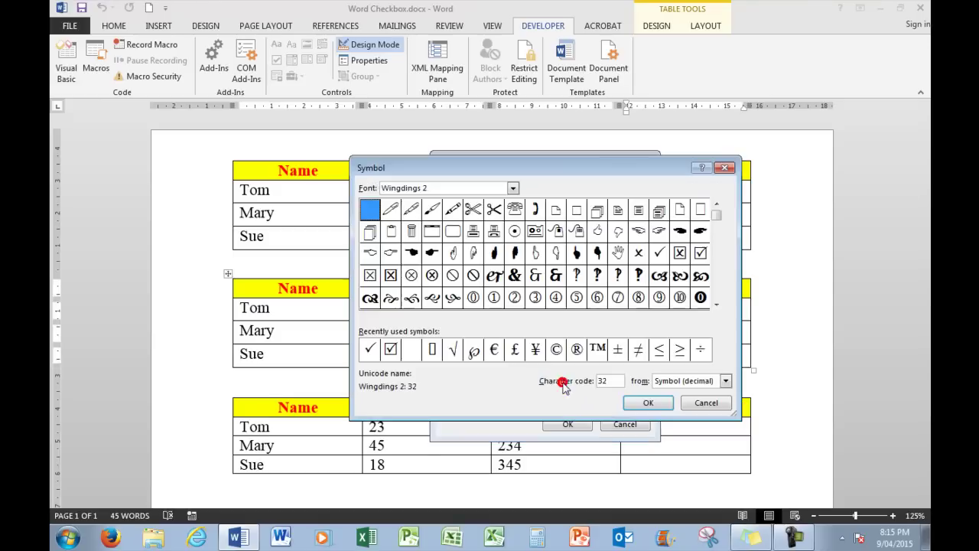
left_click(390, 349)
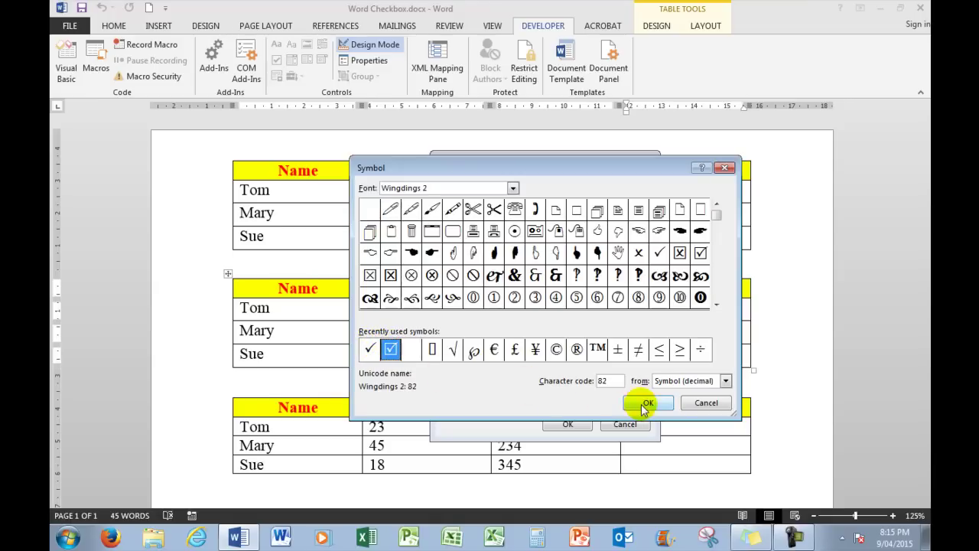
left_click(646, 403)
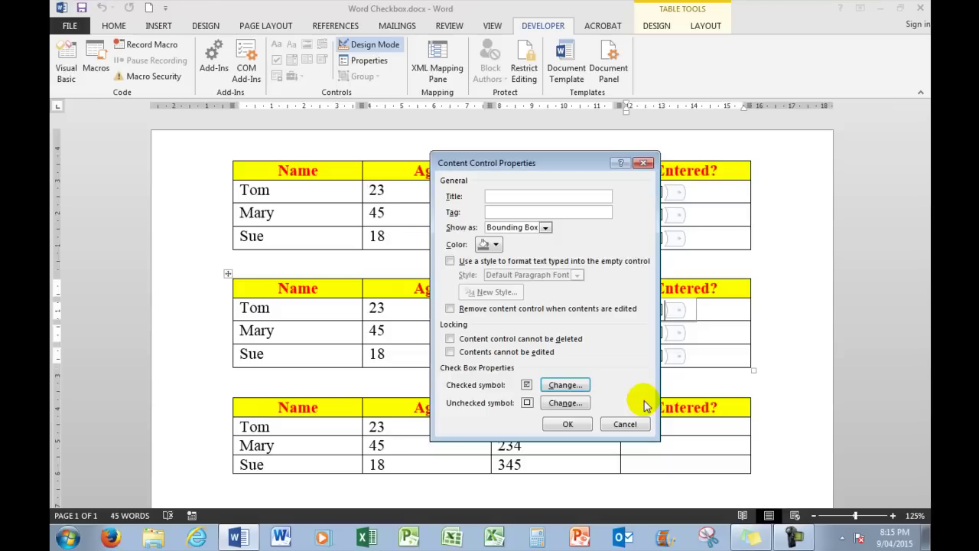
left_click(569, 425)
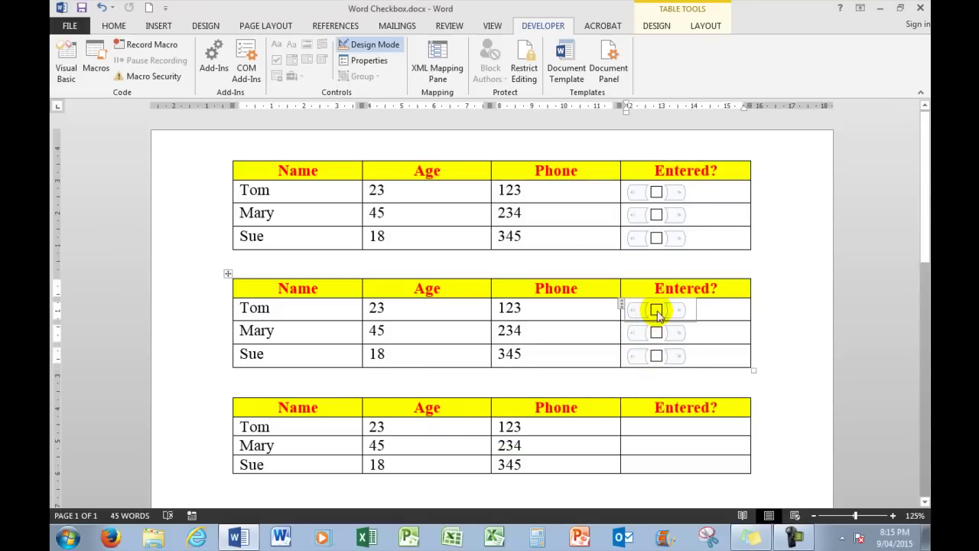
- Leave Design Mode and tick Tom's box (boxed tick) and Mary's box (cross) in table 2
double_click(656, 310)
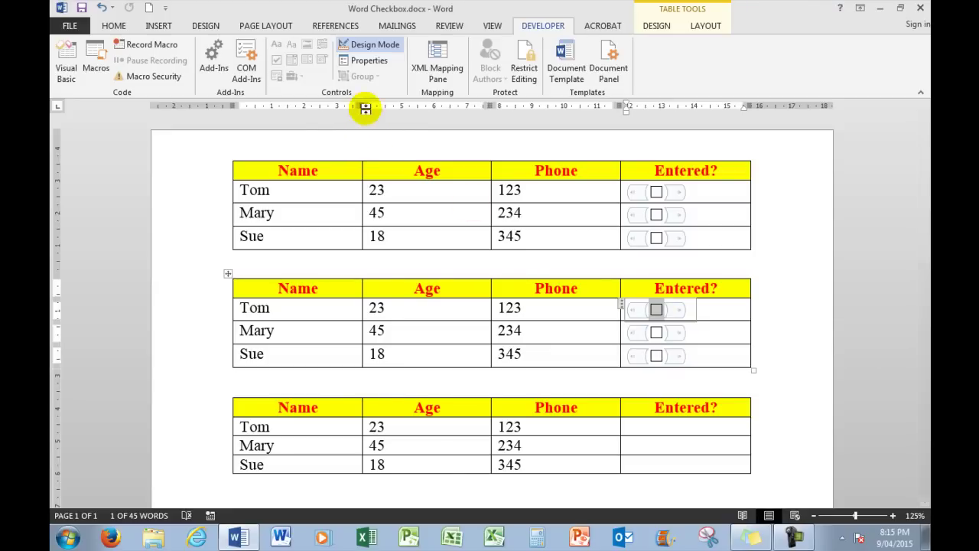
left_click(373, 47)
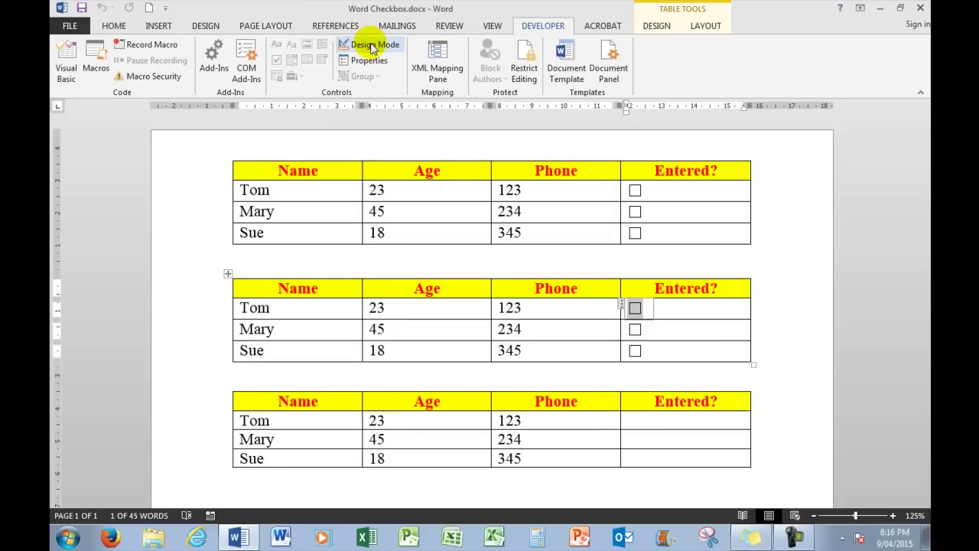
left_click(634, 308)
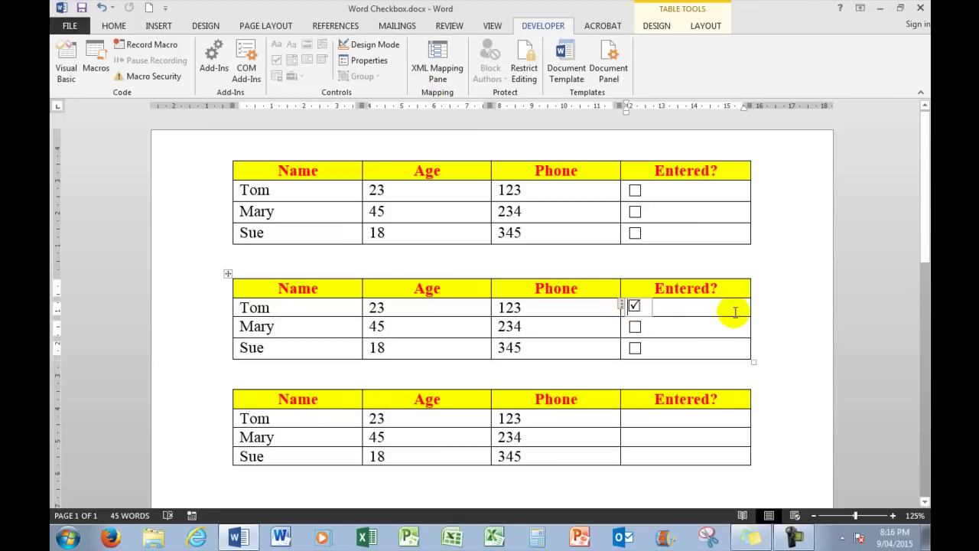
left_click(780, 312)
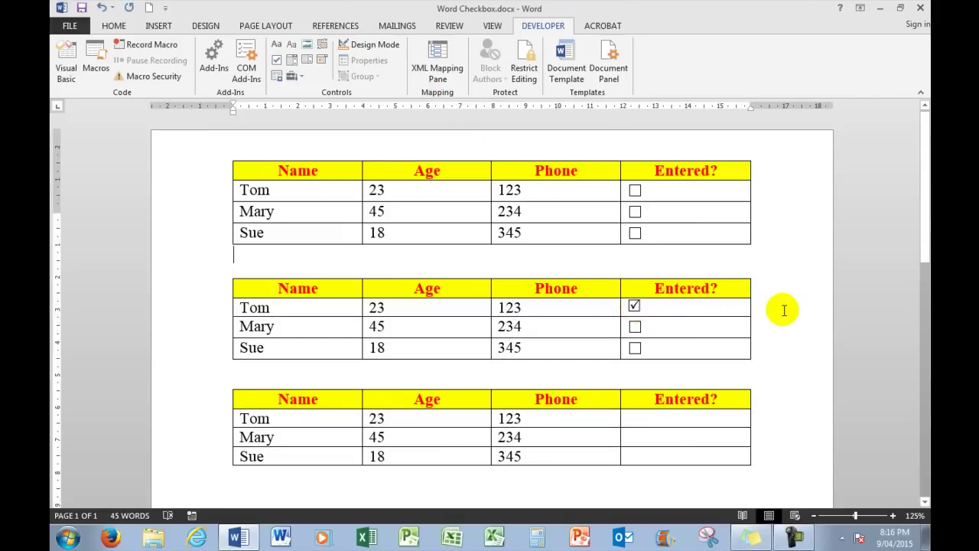
left_click(635, 327)
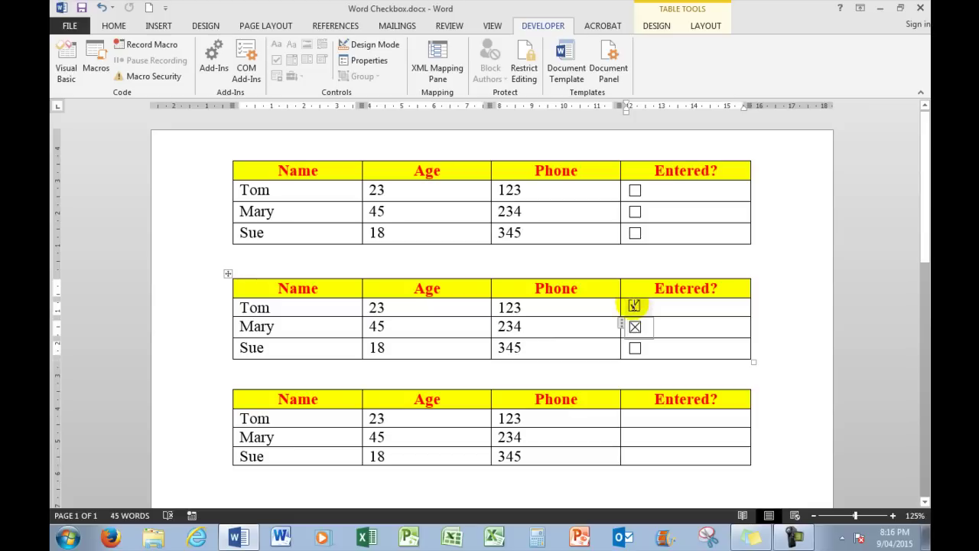
- Set Mary's second-table checkbox checked symbol to the Wingdings 2 plain tick (code 80)
left_click(635, 327)
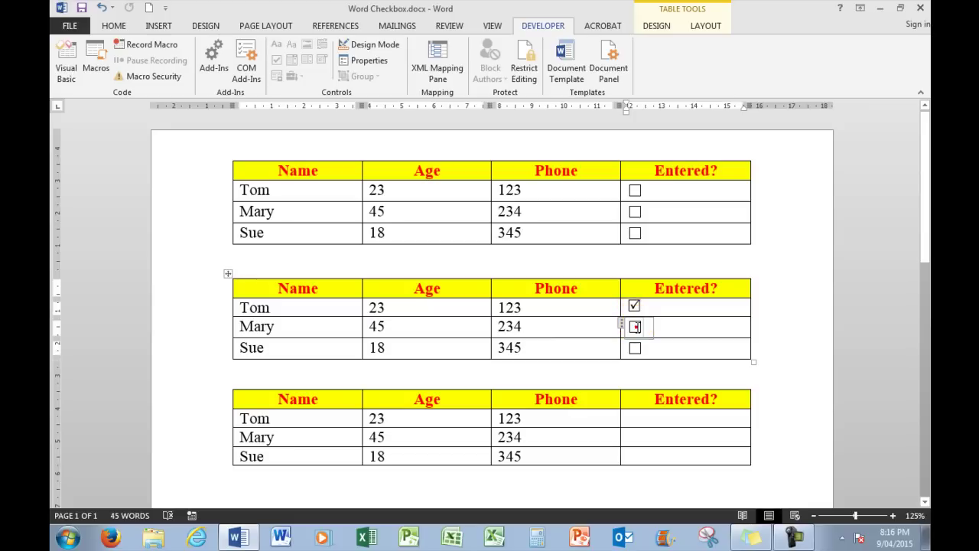
left_click(635, 326)
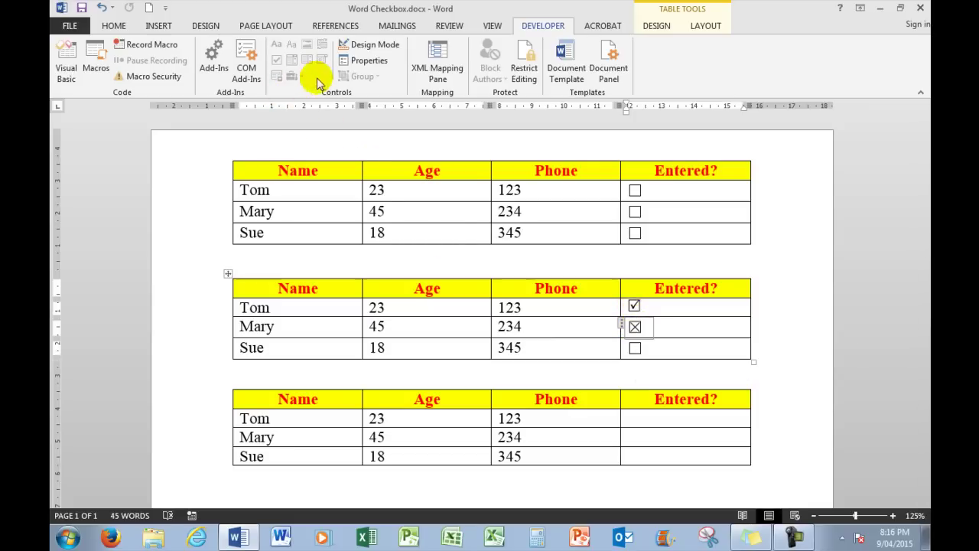
left_click(360, 46)
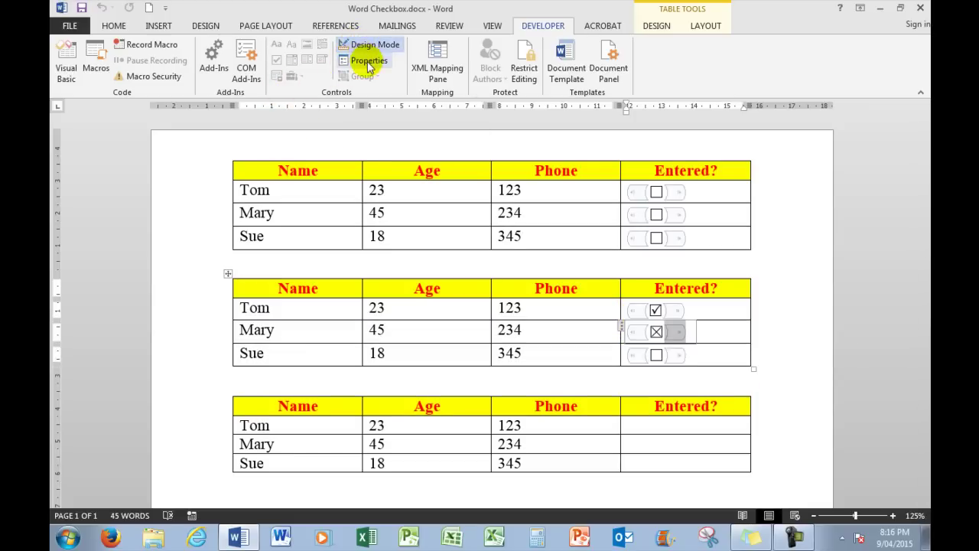
left_click(365, 62)
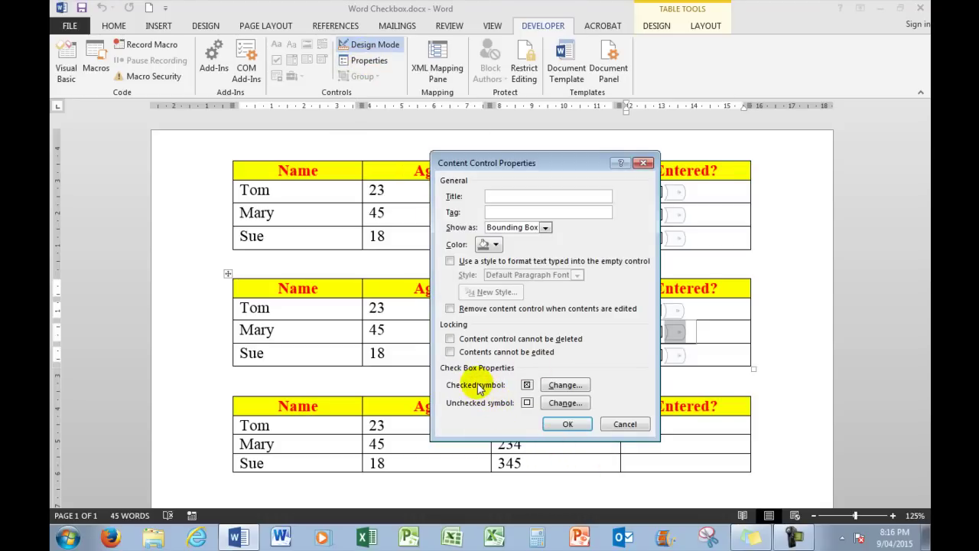
left_click(571, 387)
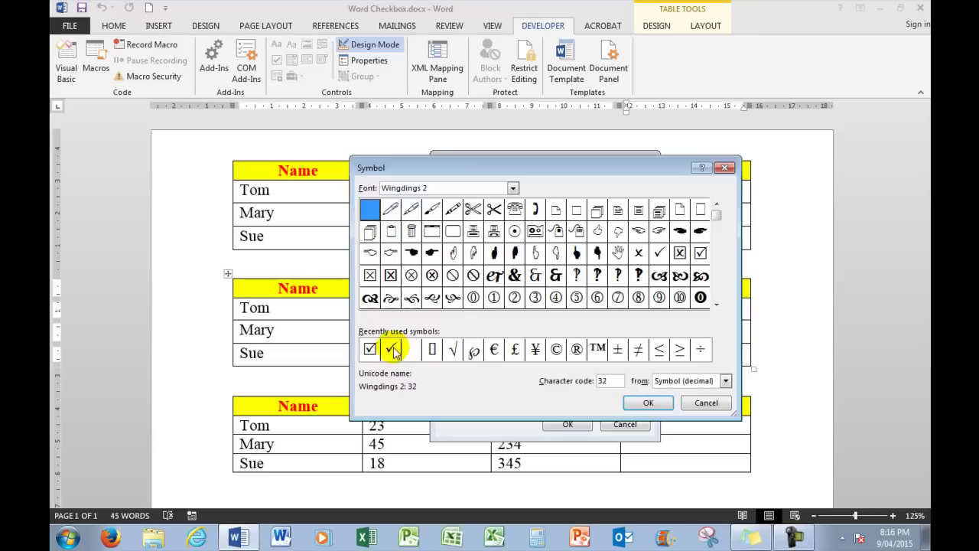
left_click(391, 348)
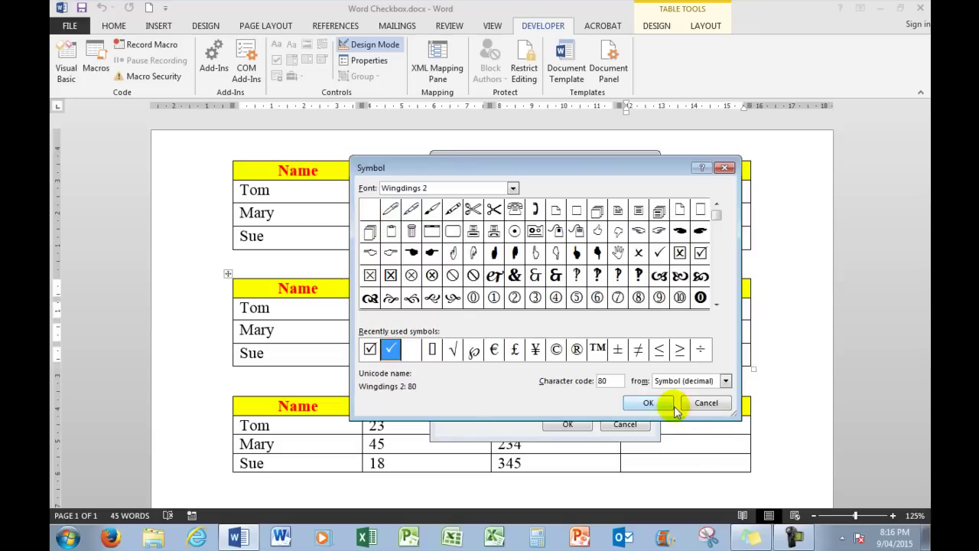
left_click(649, 403)
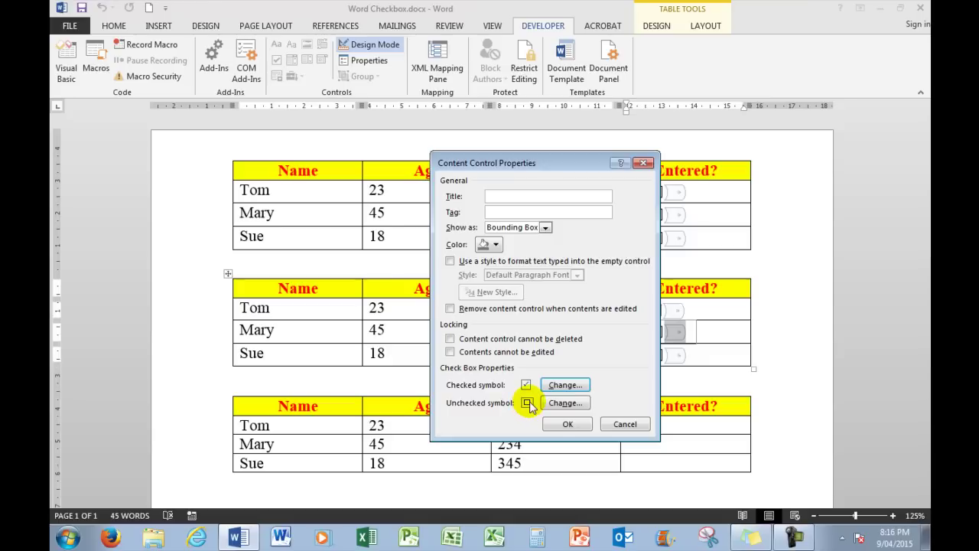
- Apply Mary's new tick symbol and switch Design Mode off
left_click(567, 425)
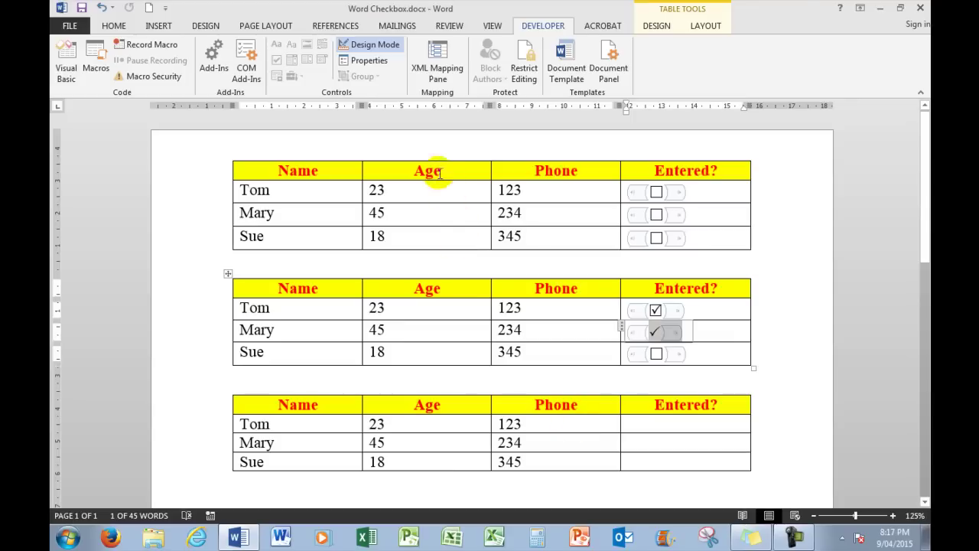
left_click(371, 45)
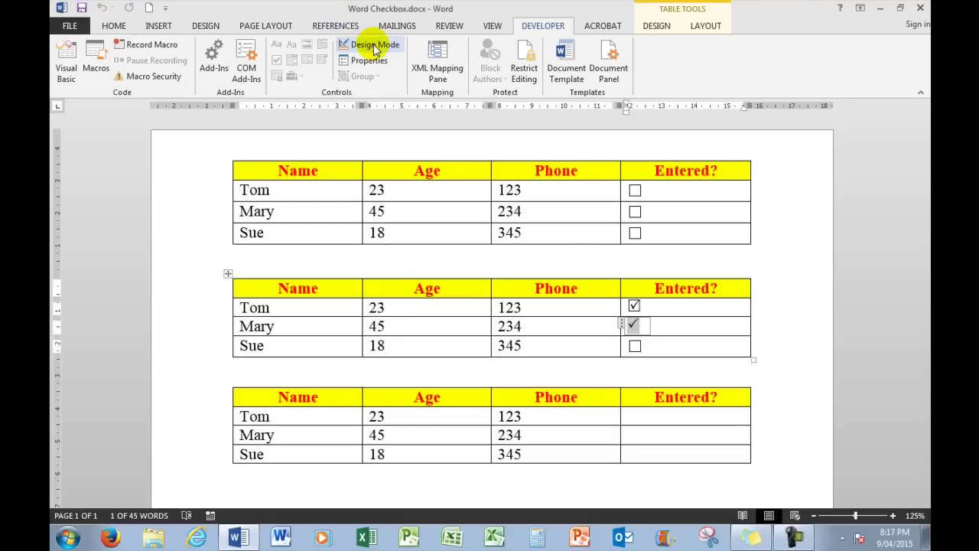
left_click(799, 312)
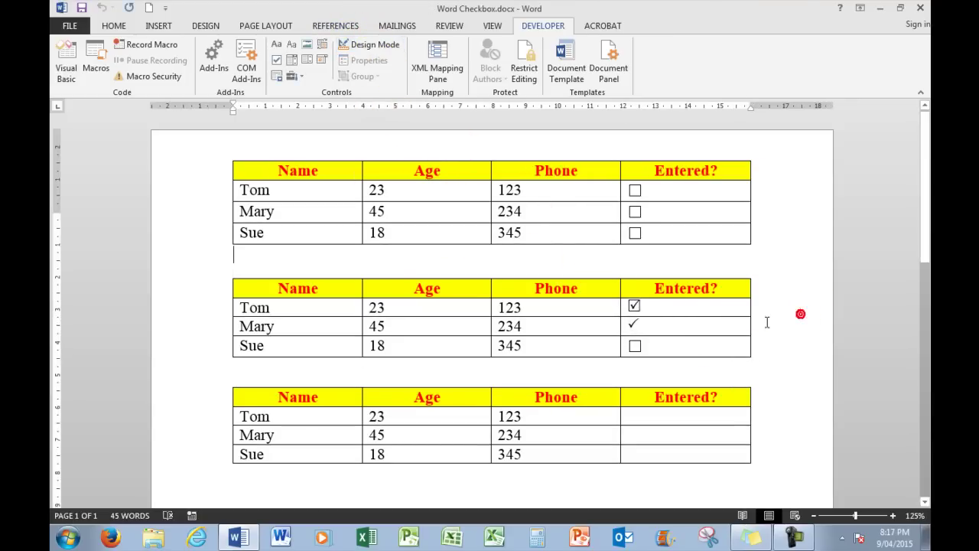
- Toggle Mary's second-table checkbox several times, leaving it ticked, then tick Sue's box
left_click(632, 324)
left_click(792, 321)
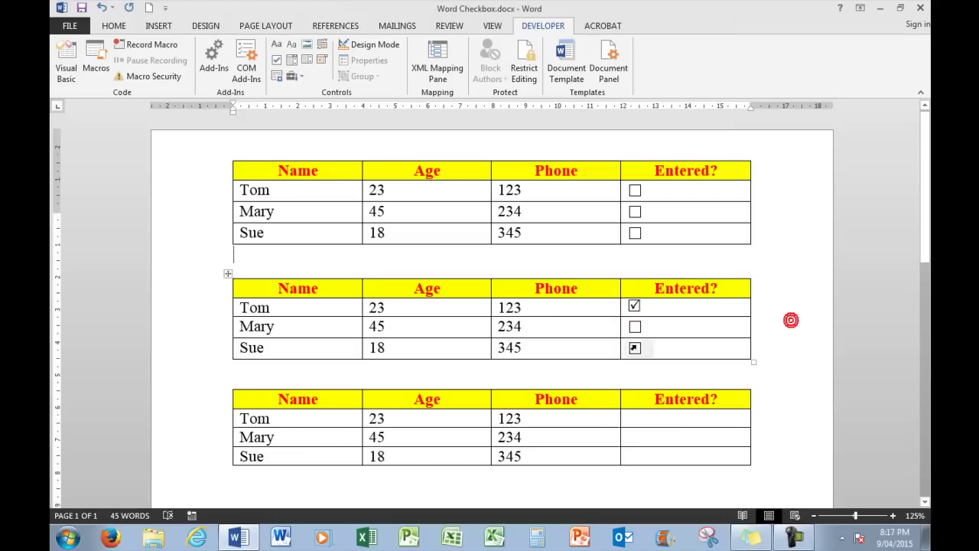
left_click(635, 327)
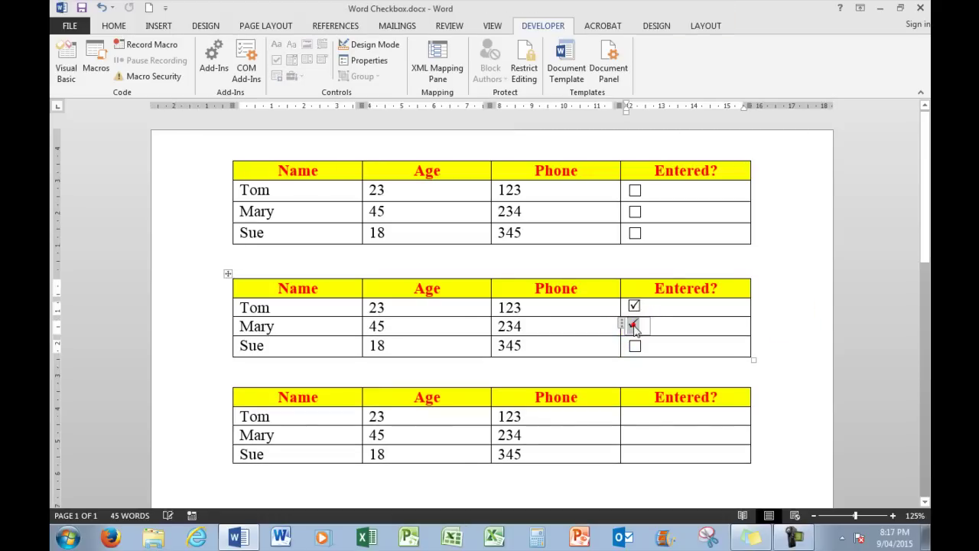
left_click(797, 288)
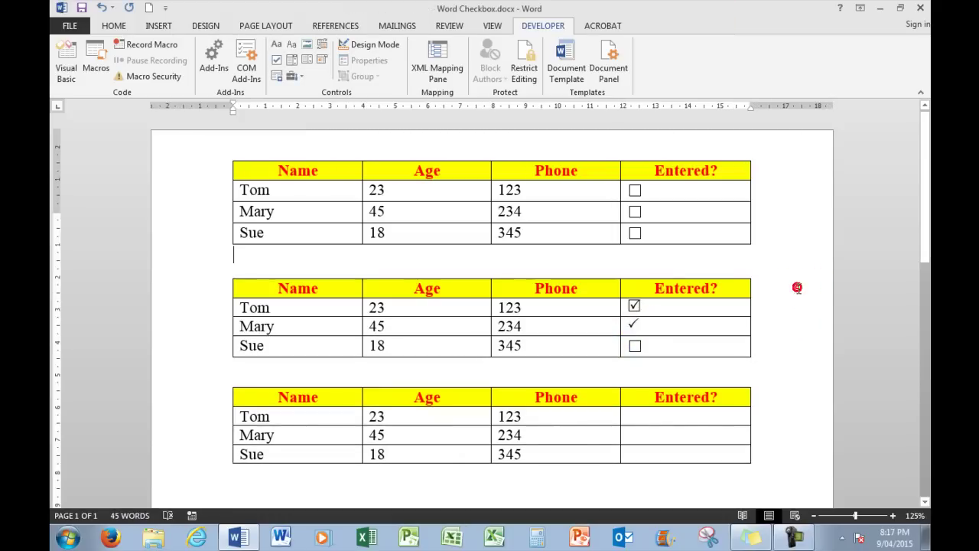
left_click(635, 324)
left_click(789, 296)
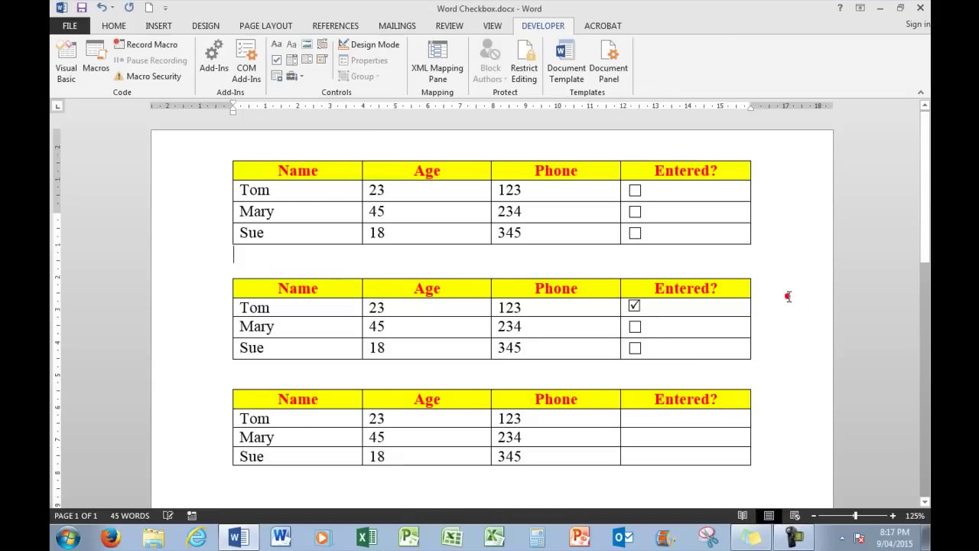
left_click(635, 327)
left_click(773, 296)
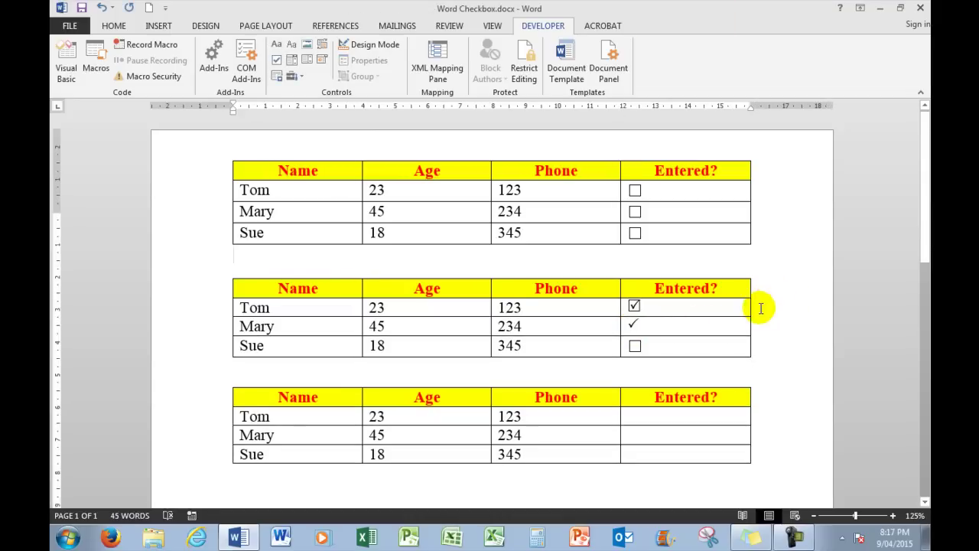
left_click(635, 345)
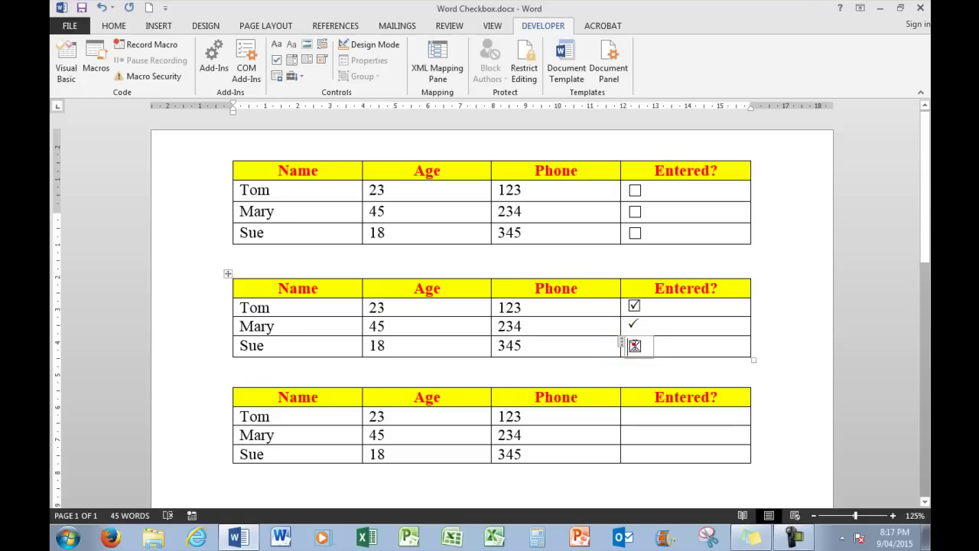
- In Design Mode, set Sue's checked symbol to the Symbol font √ (code 214)
left_click(381, 44)
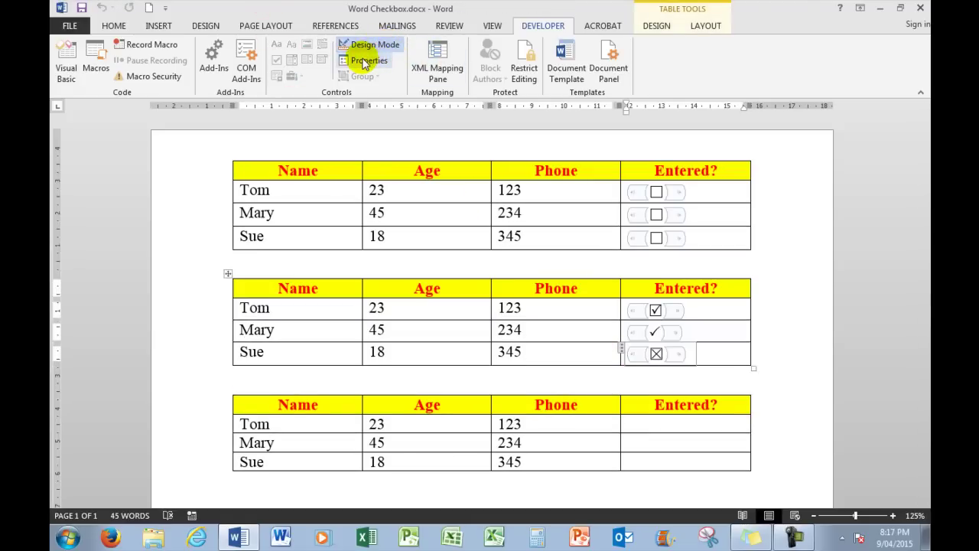
left_click(365, 62)
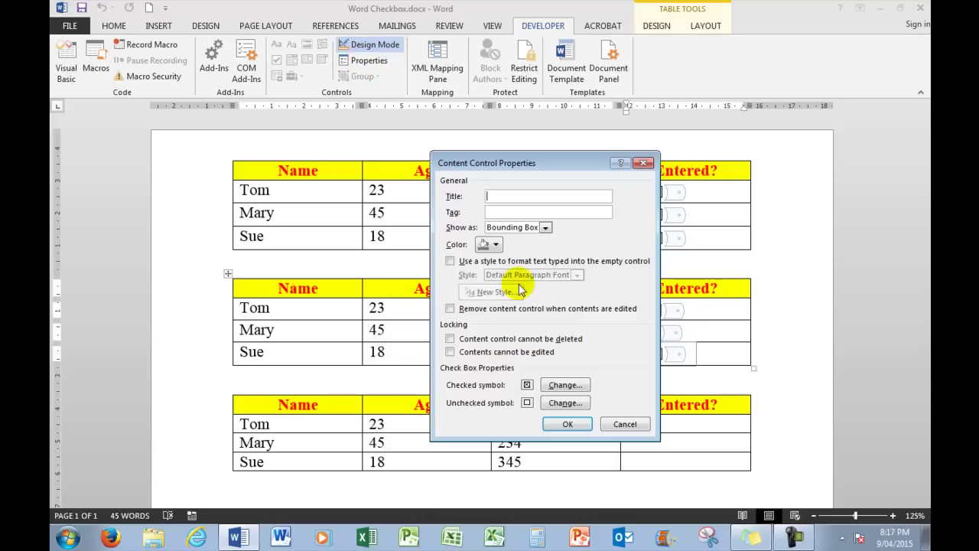
left_click(562, 386)
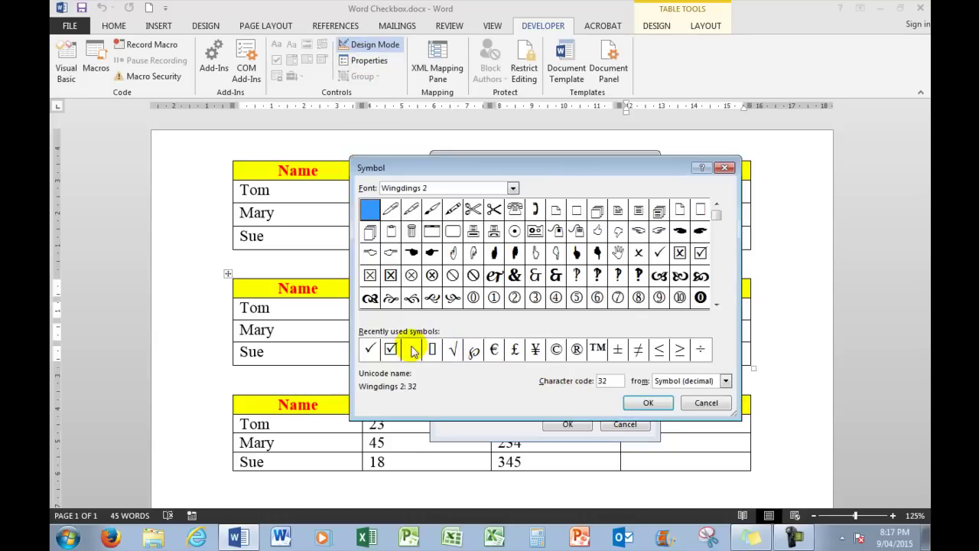
left_click(452, 350)
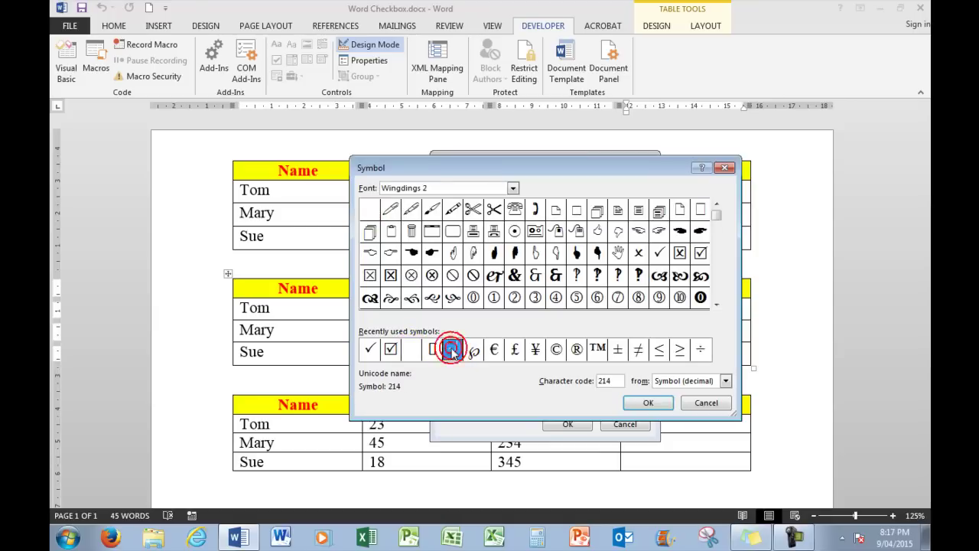
left_click(648, 404)
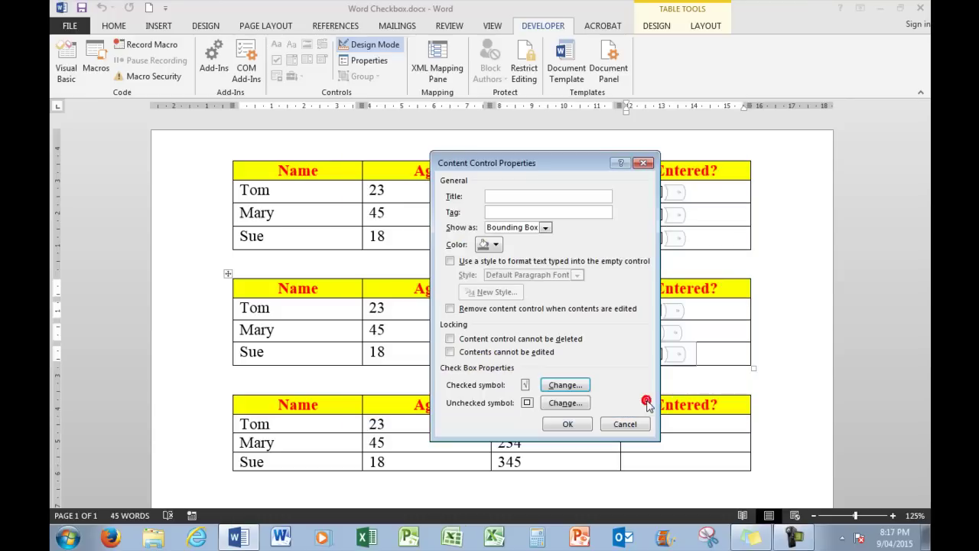
left_click(564, 423)
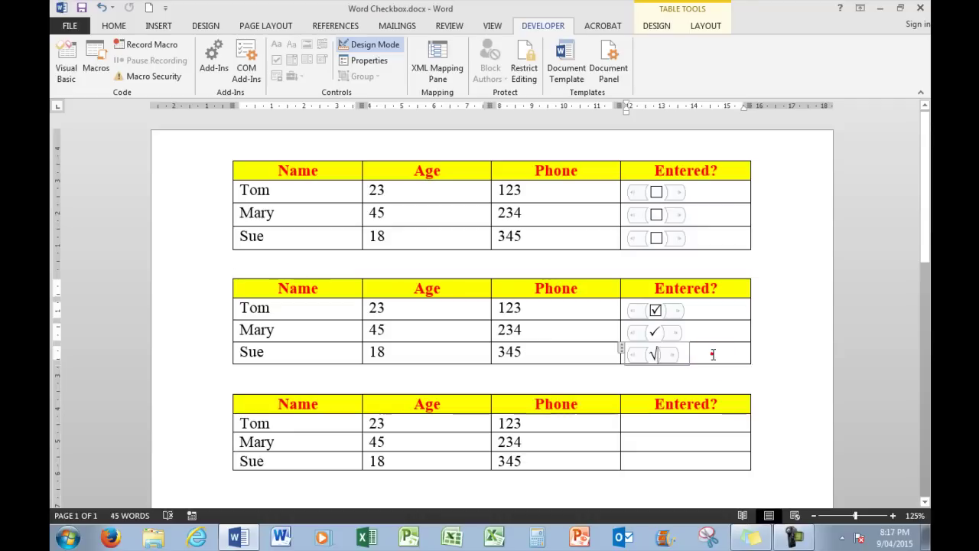
- Leave Design Mode, then uncheck and recheck Sue's box so it shows √
left_click(352, 44)
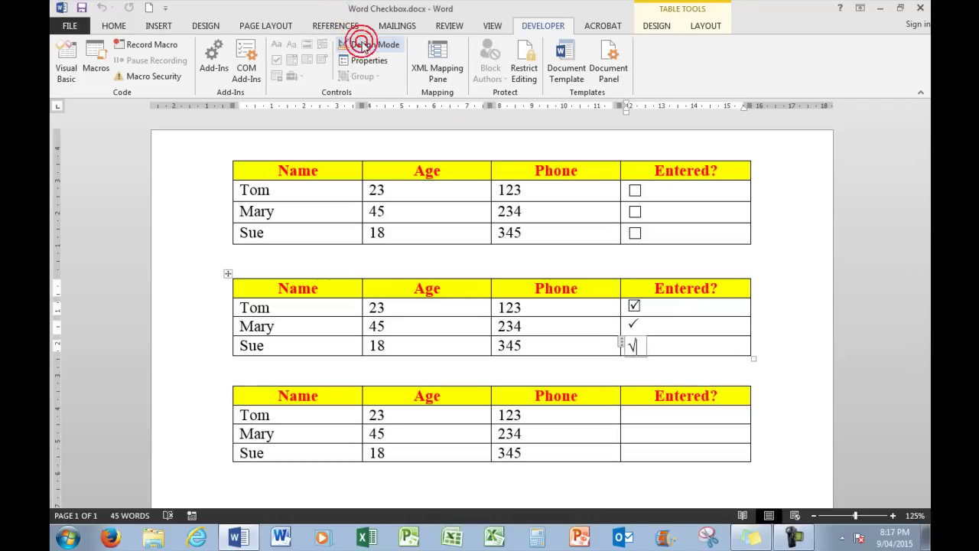
left_click(634, 347)
left_click(689, 345)
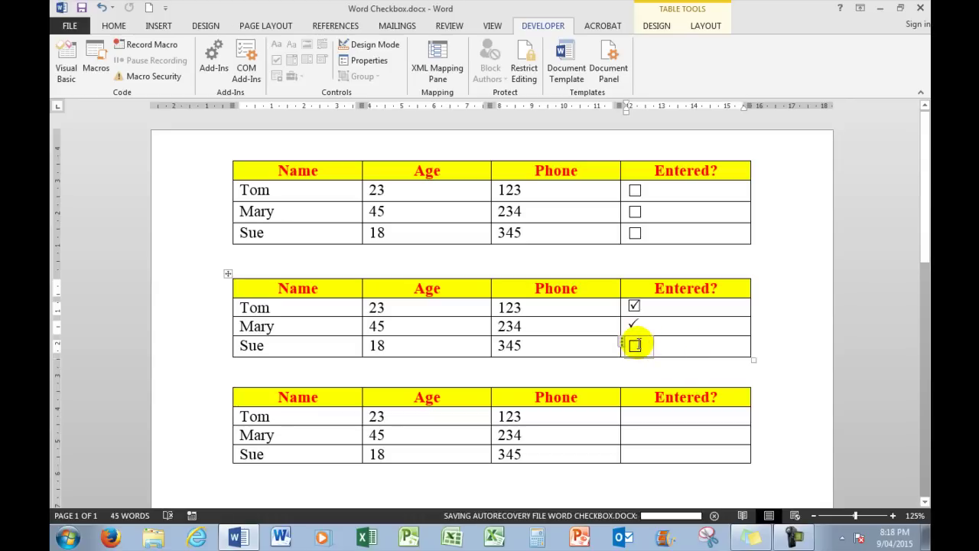
left_click(634, 346)
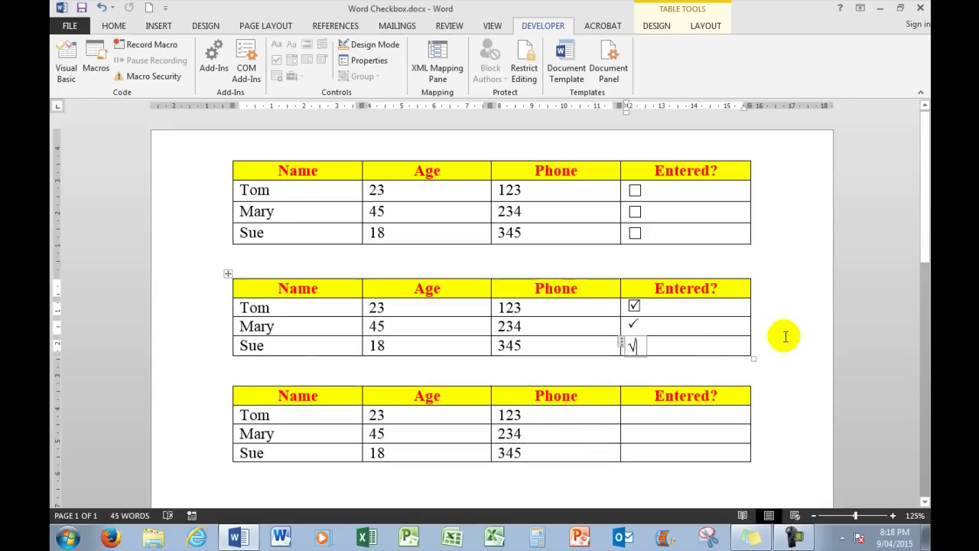
left_click(233, 254)
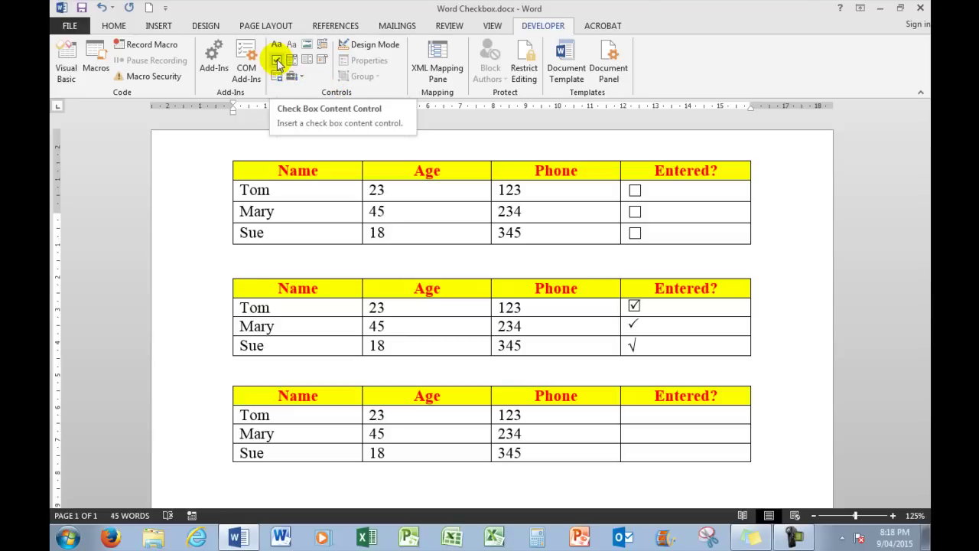
- Turn Design Mode back on and briefly open and close the Properties pane
left_click(369, 45)
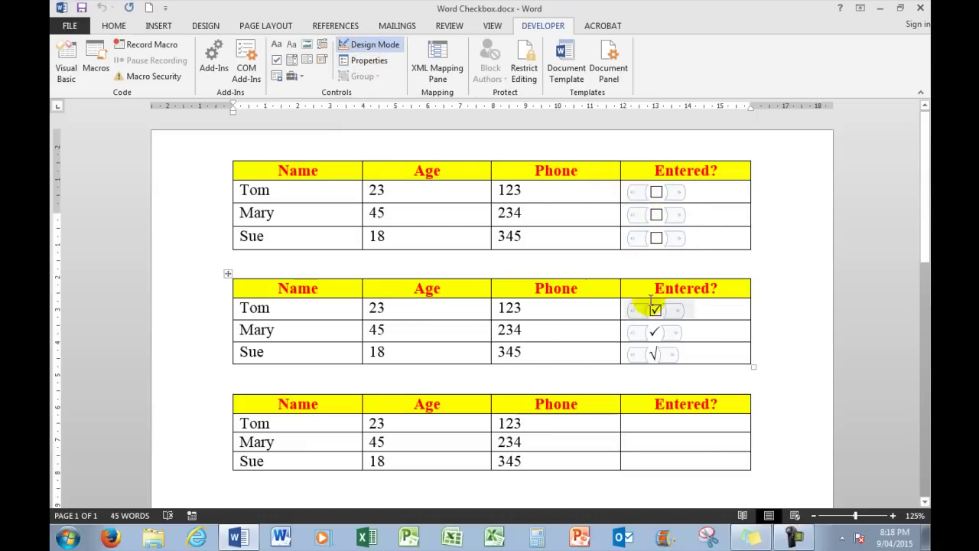
left_click(369, 61)
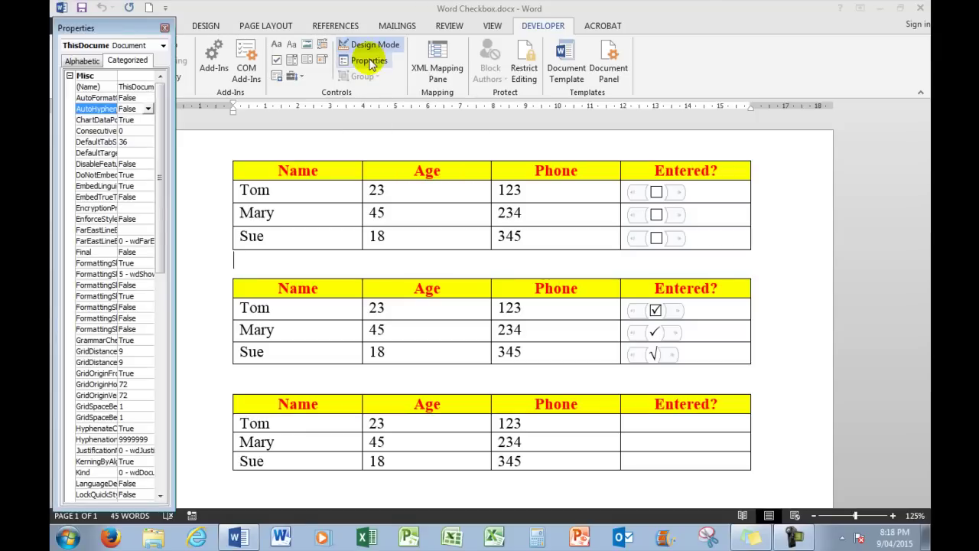
left_click(369, 61)
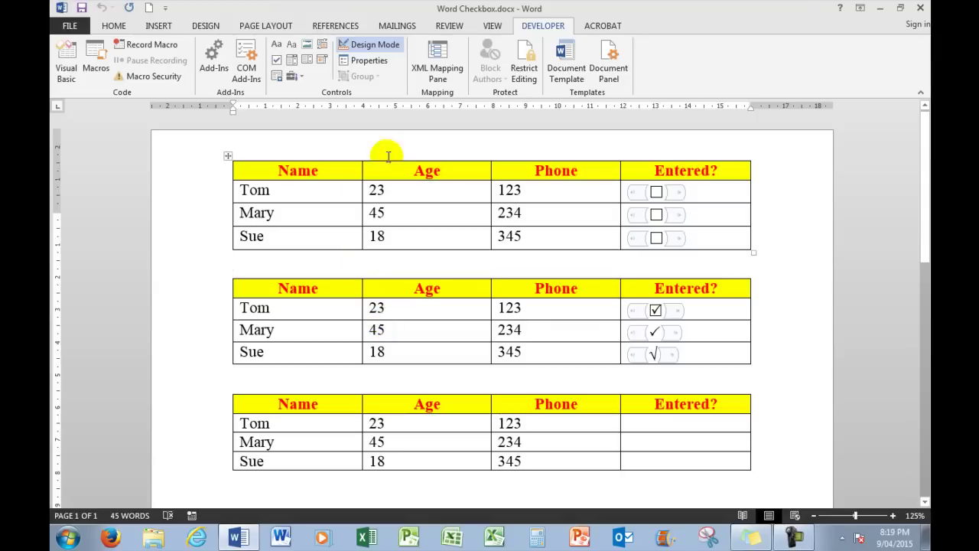
- Switch Design Mode off on the Developer tab
left_click(370, 46)
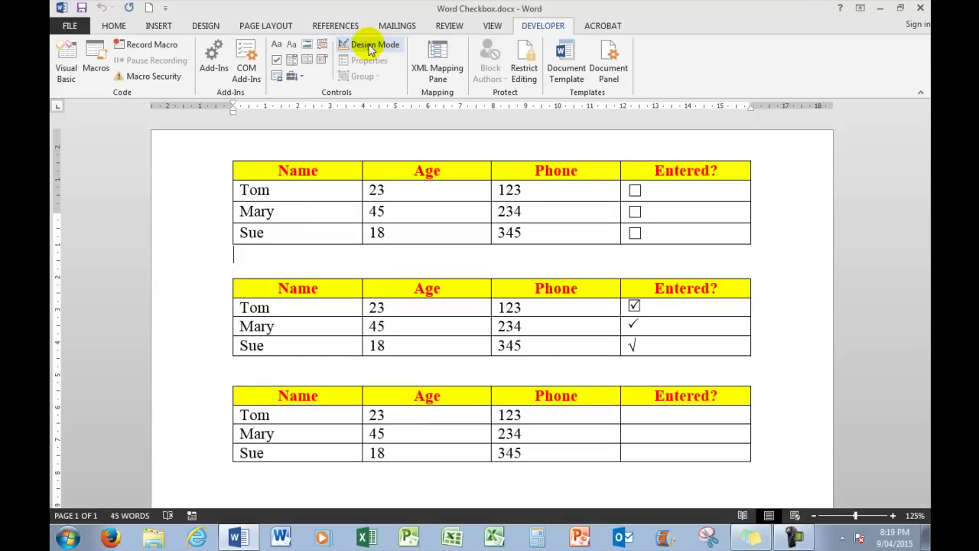